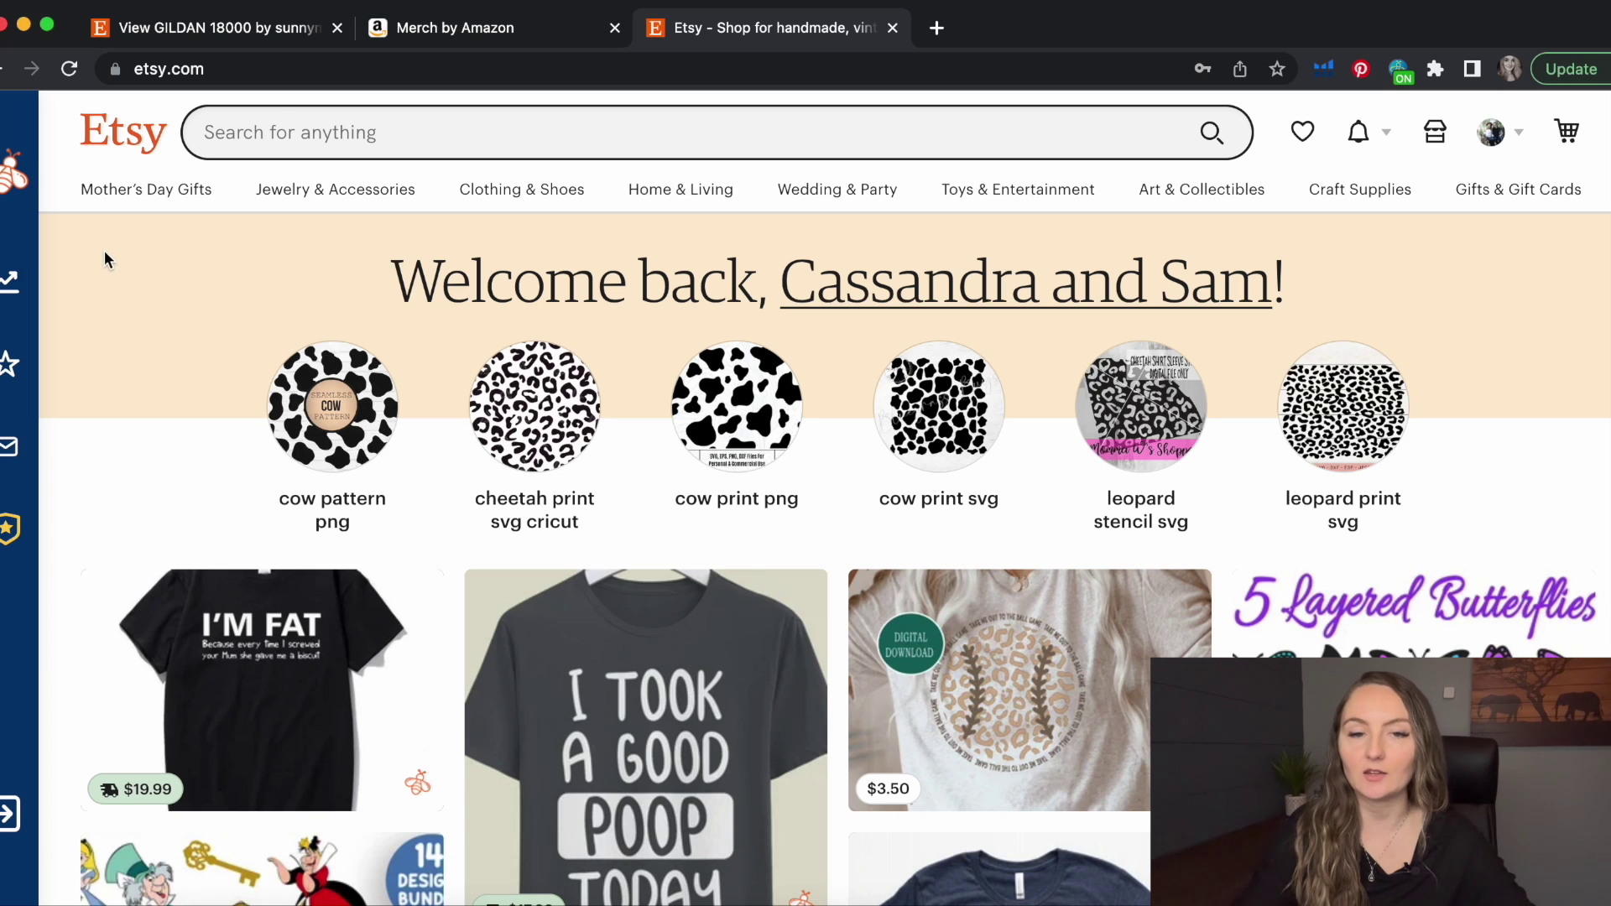
Show the Etsy home page with the EverBee panel open, showing an analytics count of 16
{"action": "mouse_move", "coordinate": [33, 226]}
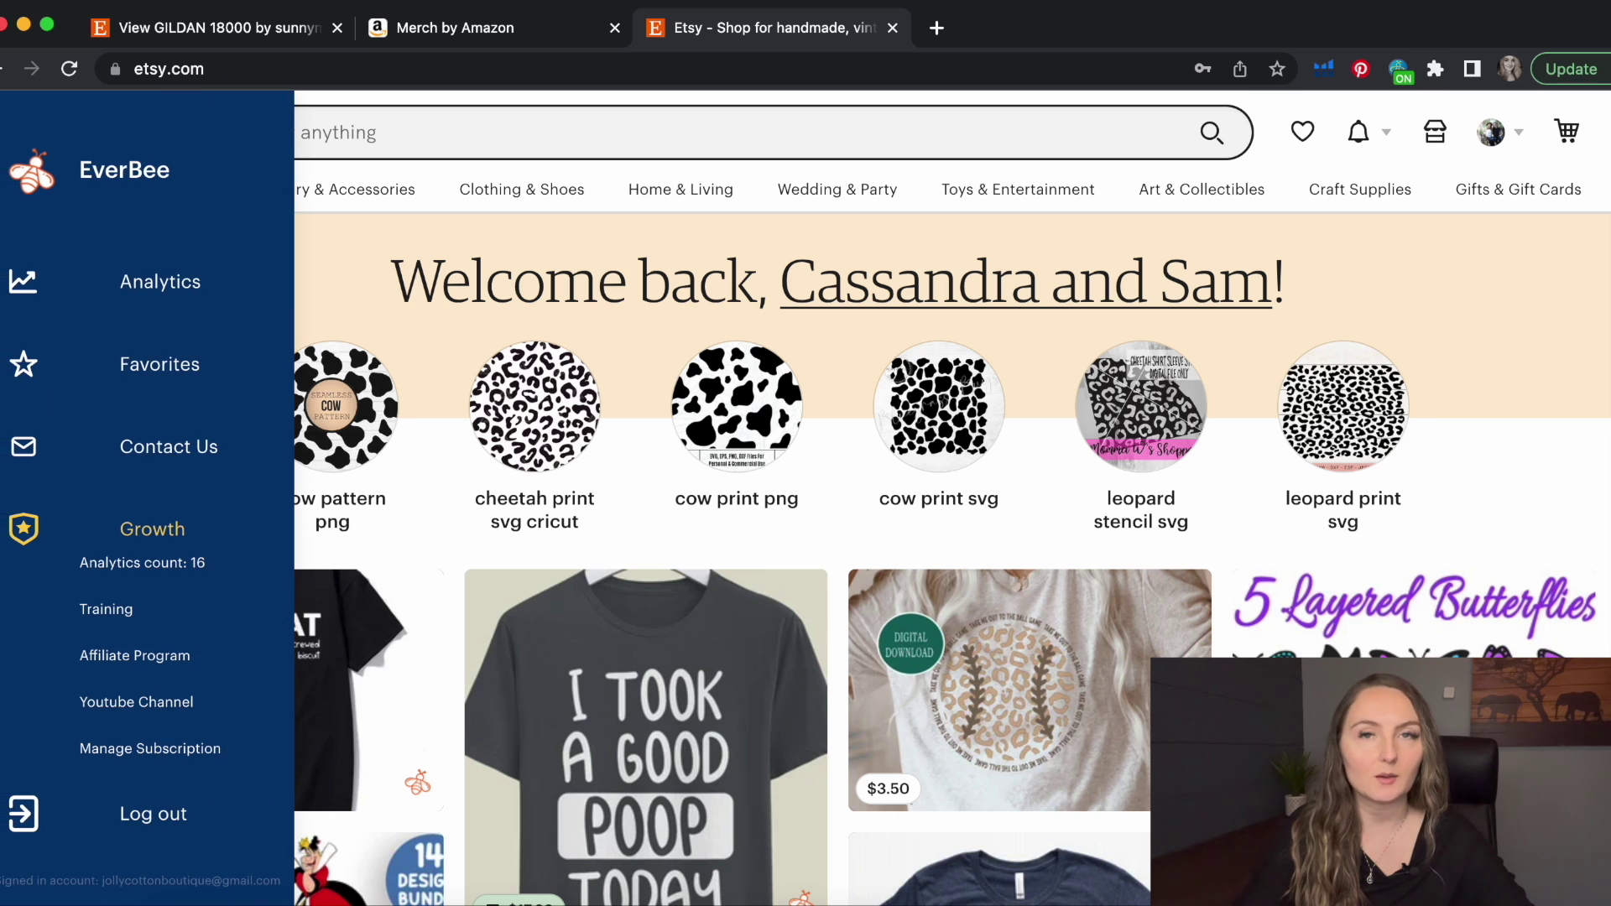
{"action": "mouse_move", "coordinate": [21, 812]}
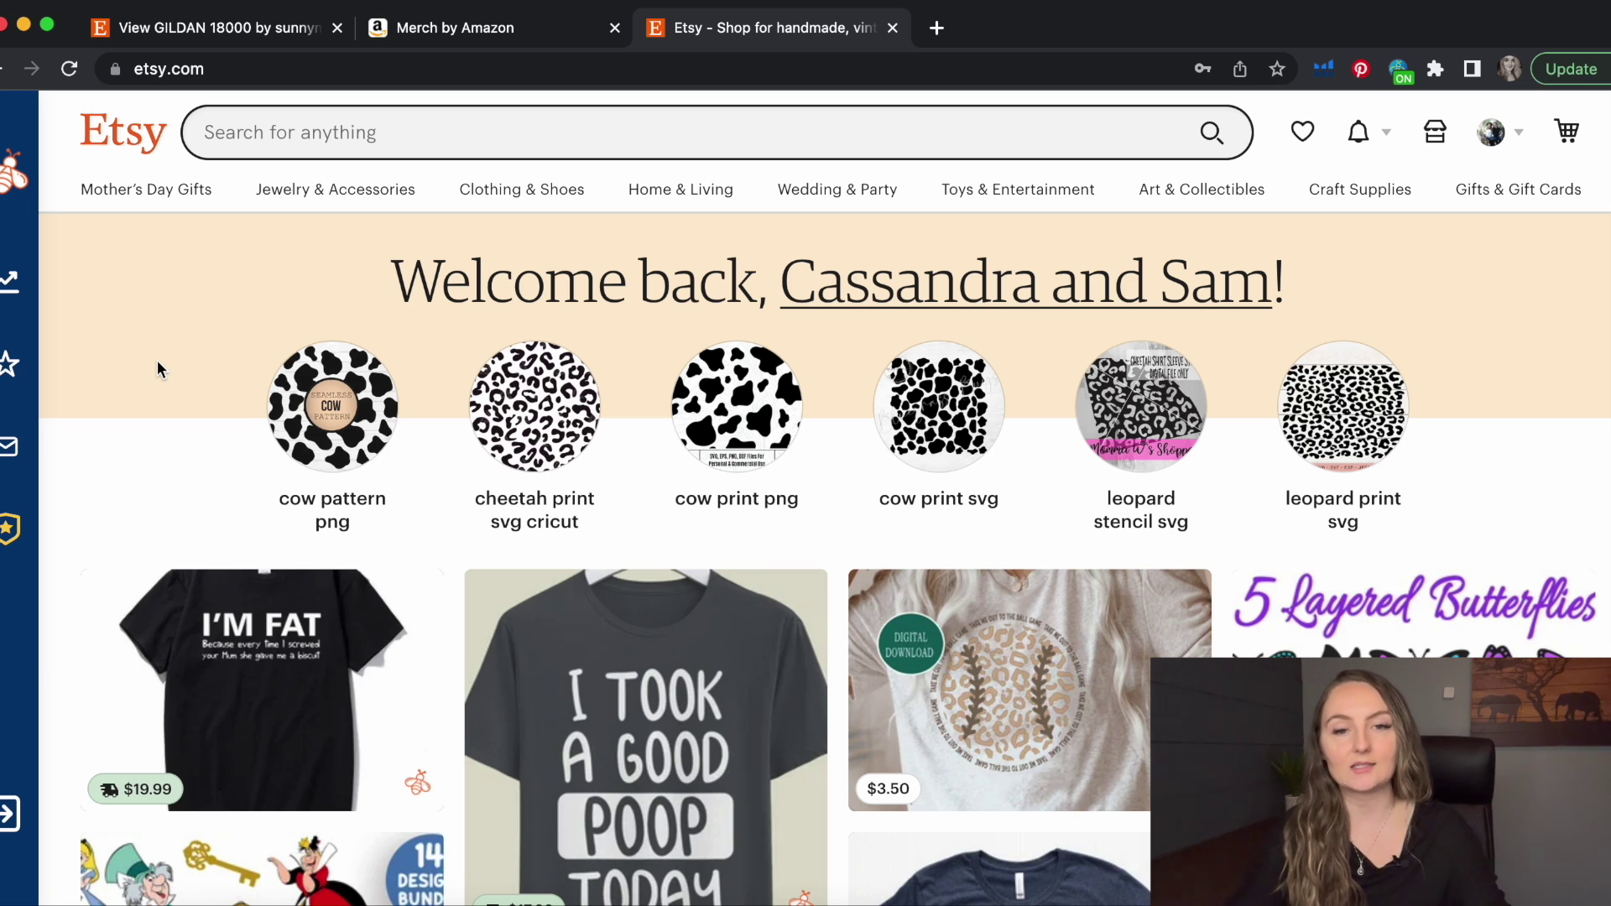
Search Etsy for 'fathers day shirts' and open EverBee Analytics for the 64 results
{"action": "left_click", "coordinate": [323, 132]}
{"action": "type", "text": "fat"}
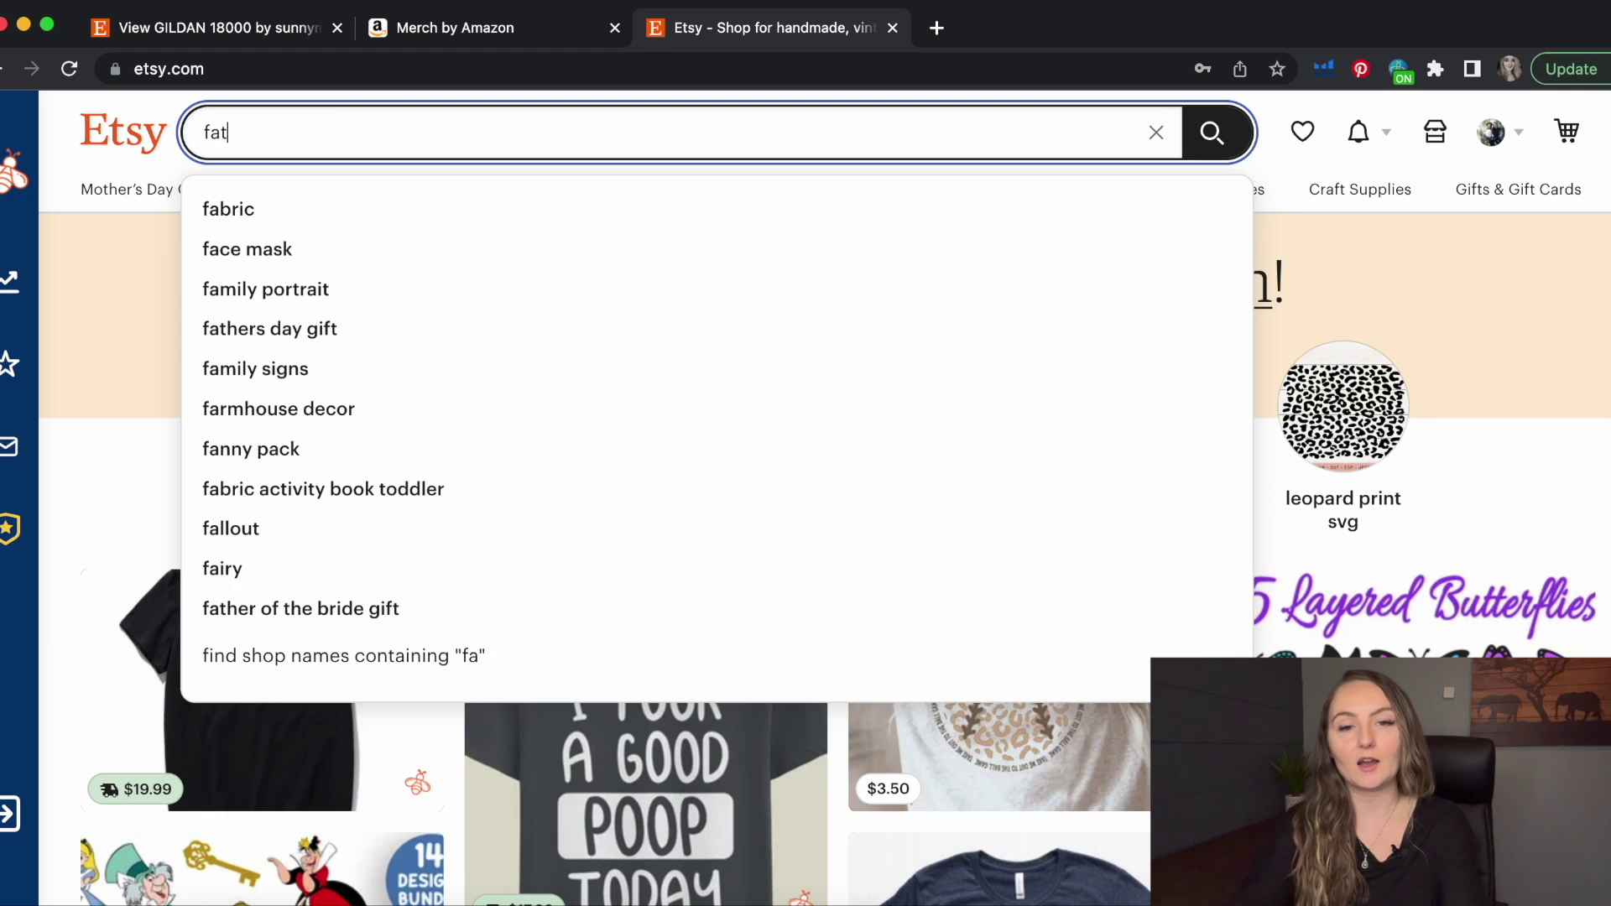
{"action": "type", "text": "hers day shirts"}
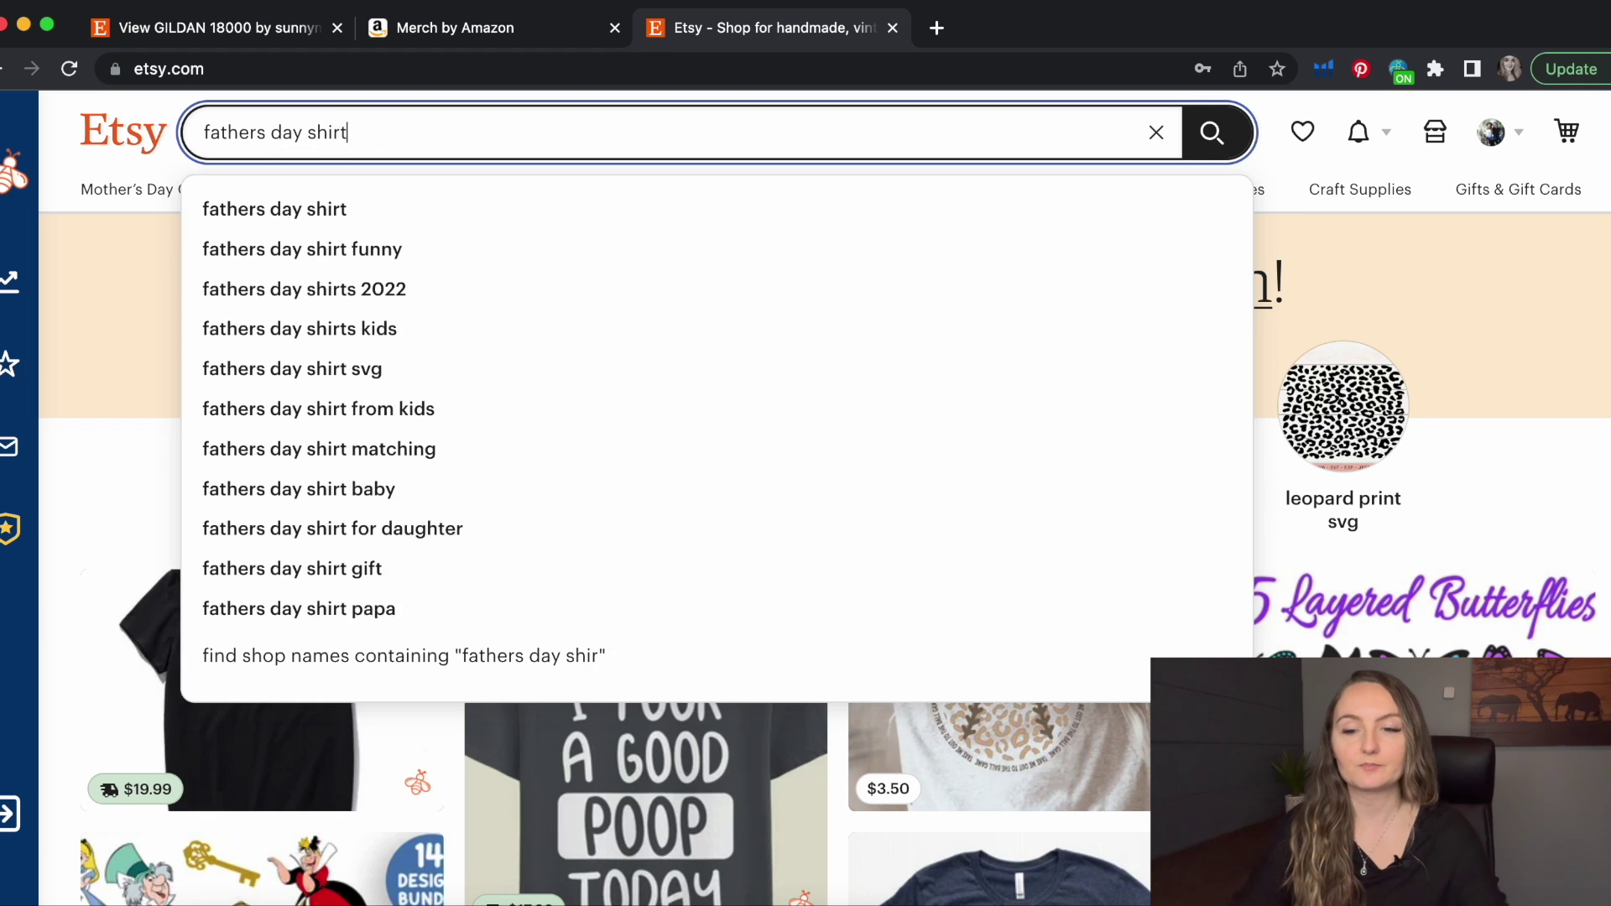
{"action": "key", "text": "Return"}
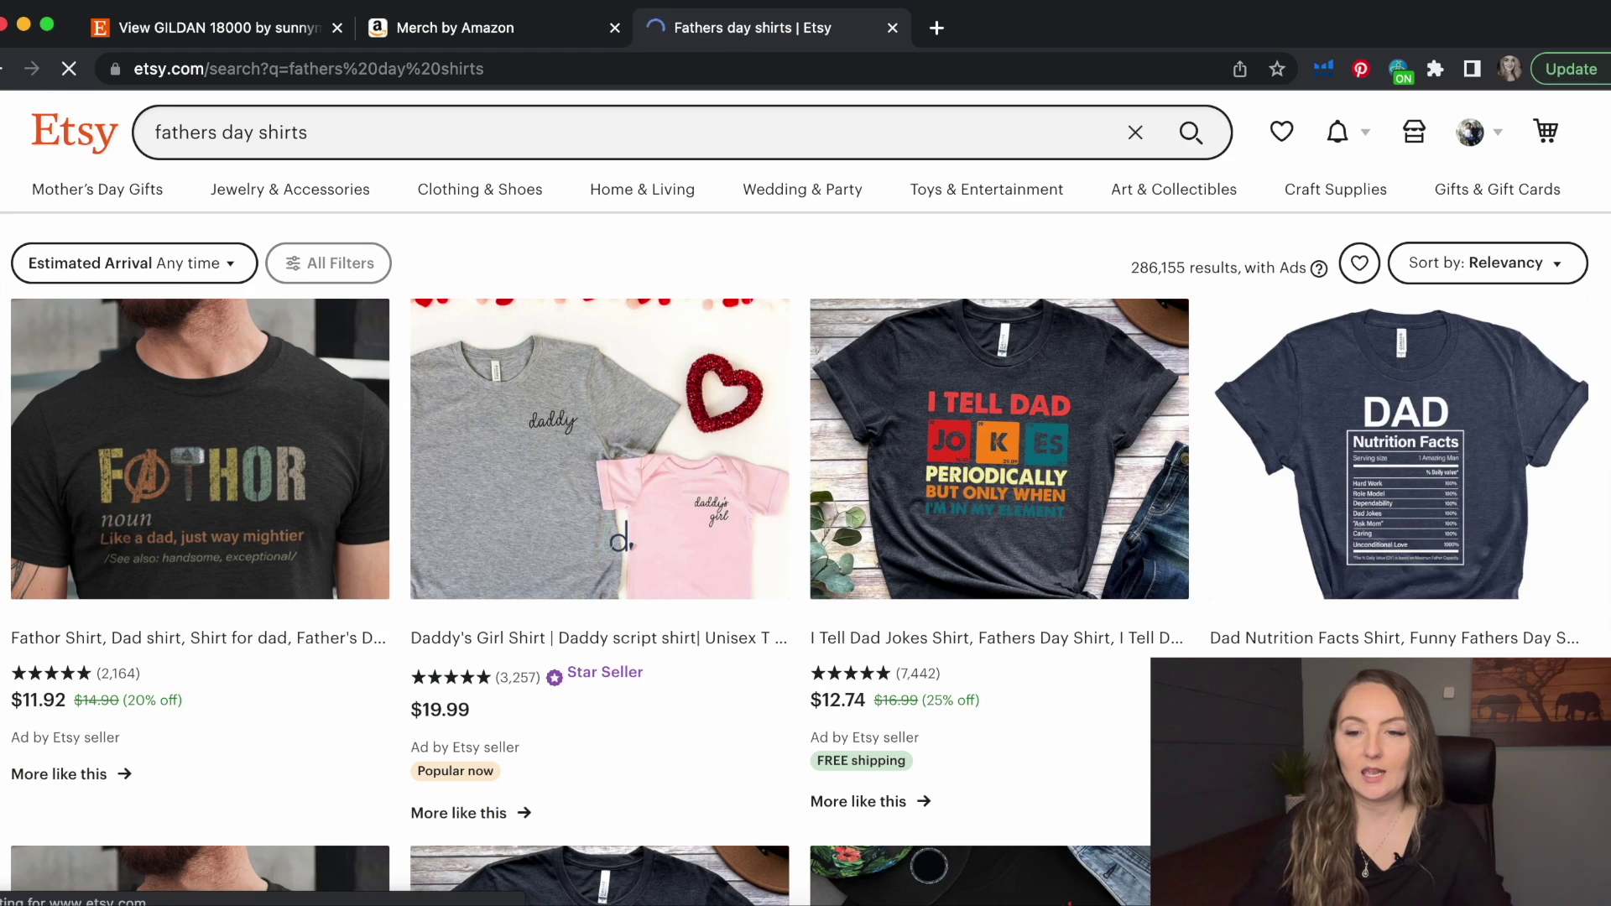
{"action": "mouse_move", "coordinate": [23, 282]}
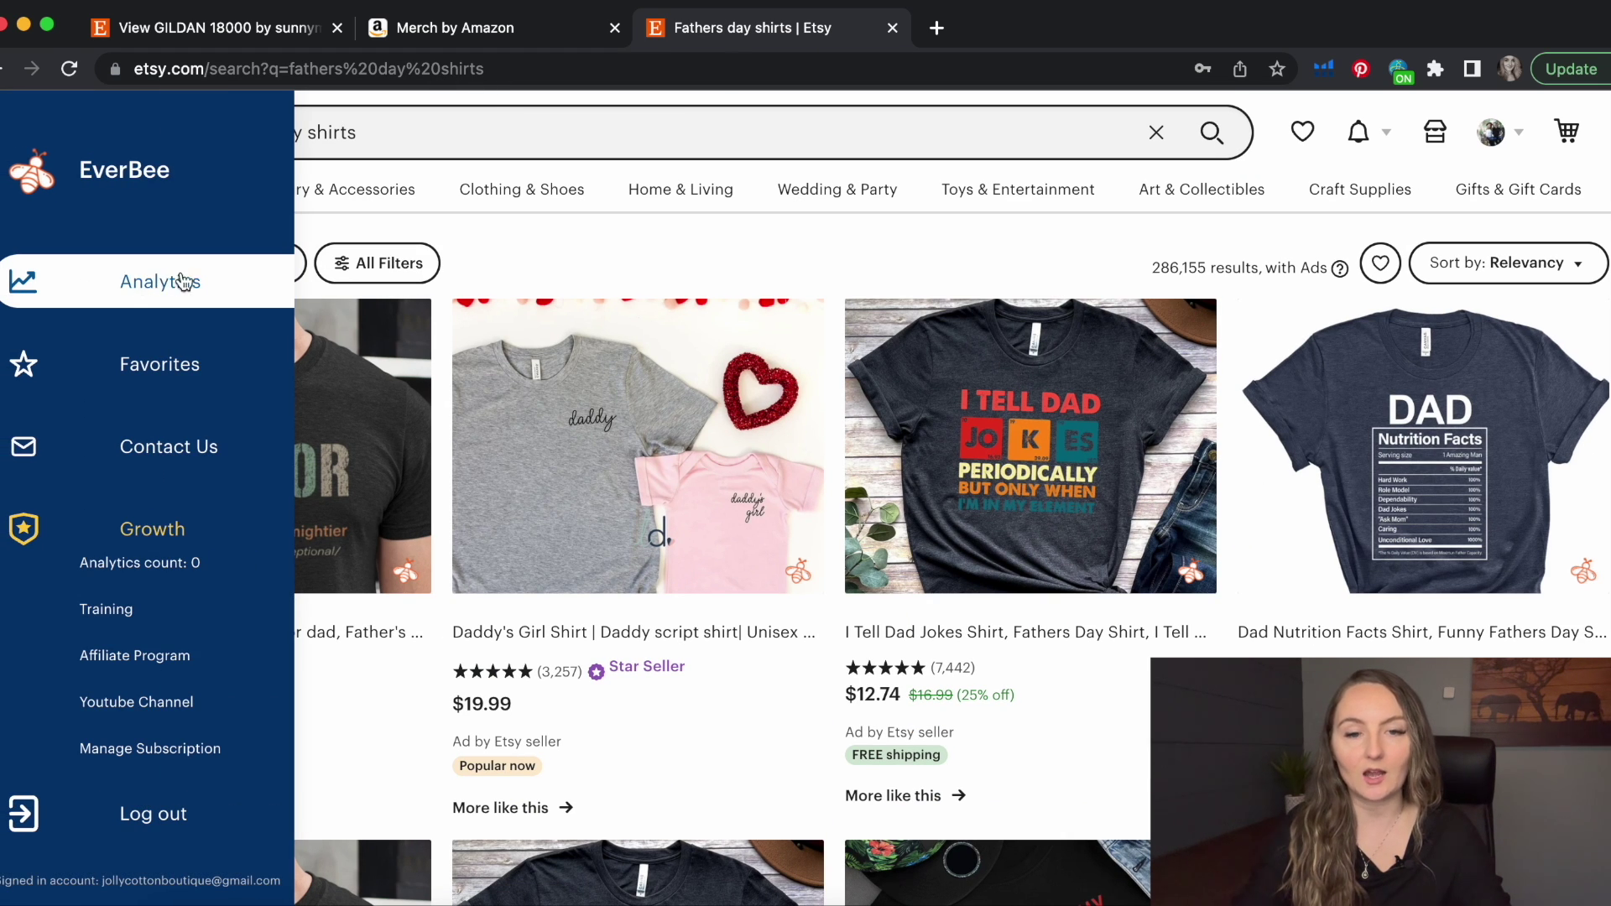
{"action": "left_click", "coordinate": [168, 282]}
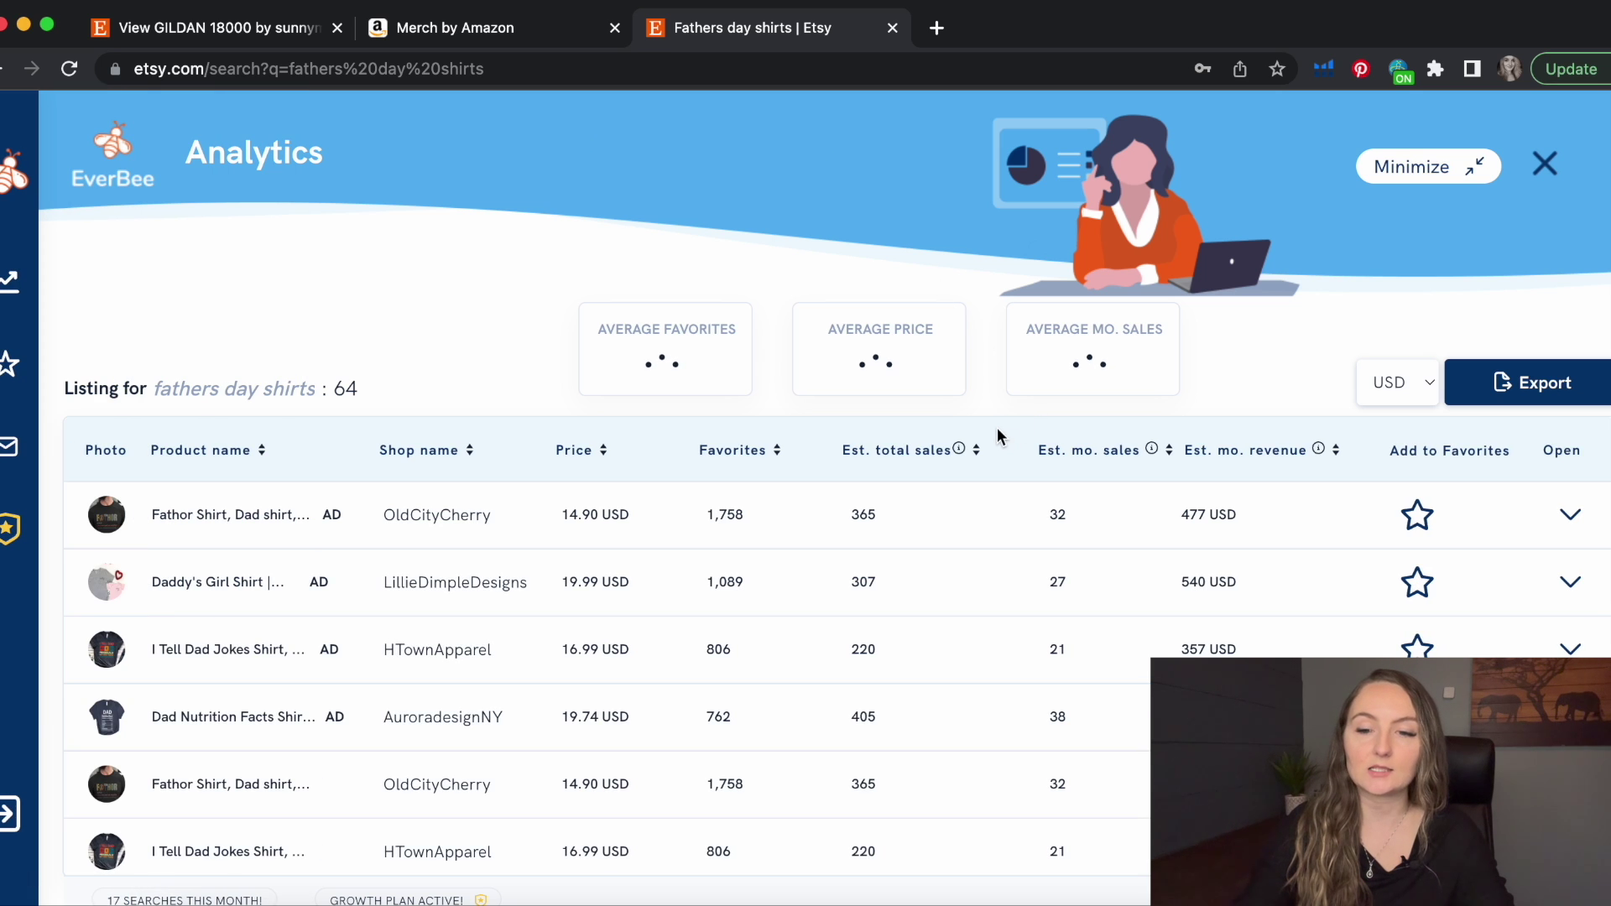
Sort listings by estimated total sales, highest first, and expand the Dad and Baby Matching listing
{"action": "left_click", "coordinate": [976, 450]}
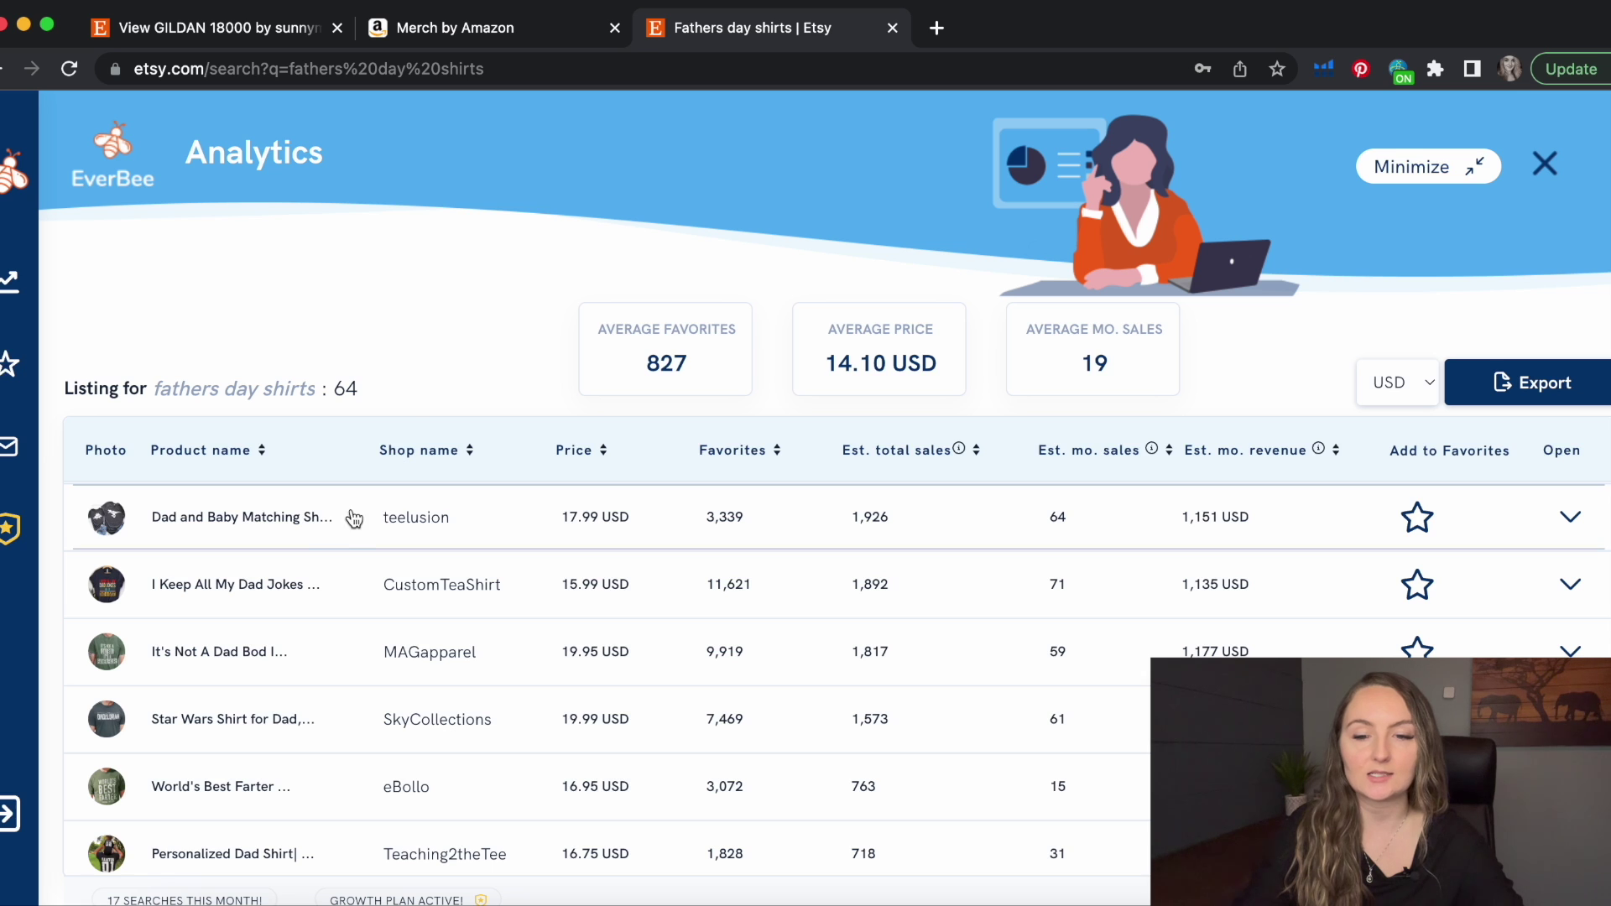
{"action": "left_click", "coordinate": [625, 521]}
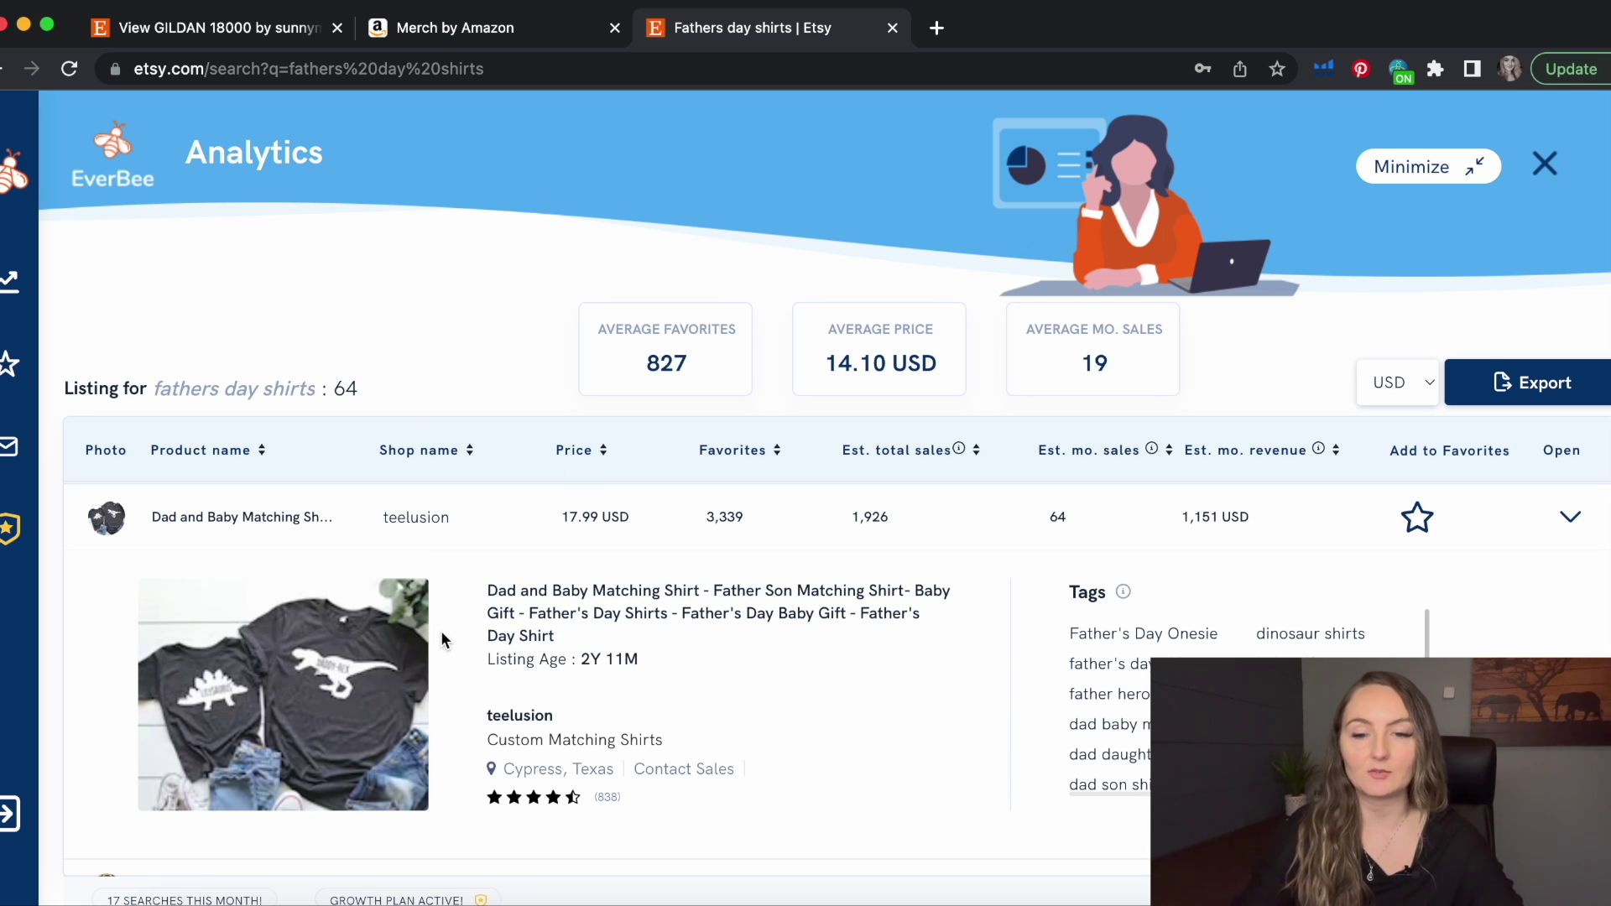
Expand the Dad Jokes Dad-a-base shirt (1,892 sales) and copy its 'Dad Shirt' tag
{"action": "left_click", "coordinate": [685, 514]}
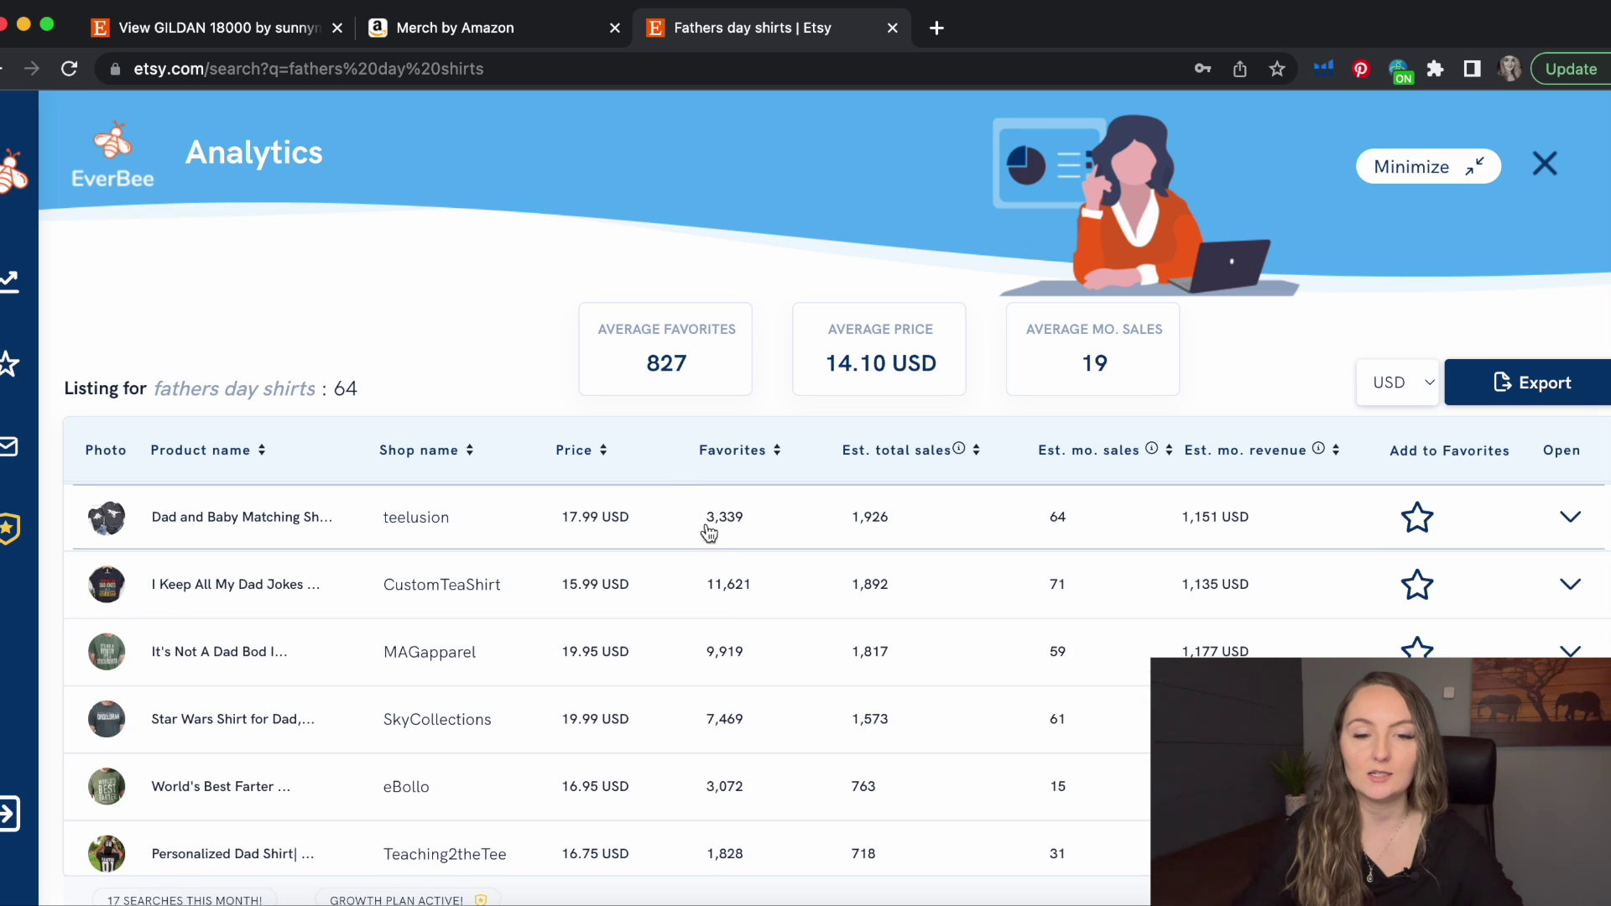
{"action": "left_click", "coordinate": [690, 594]}
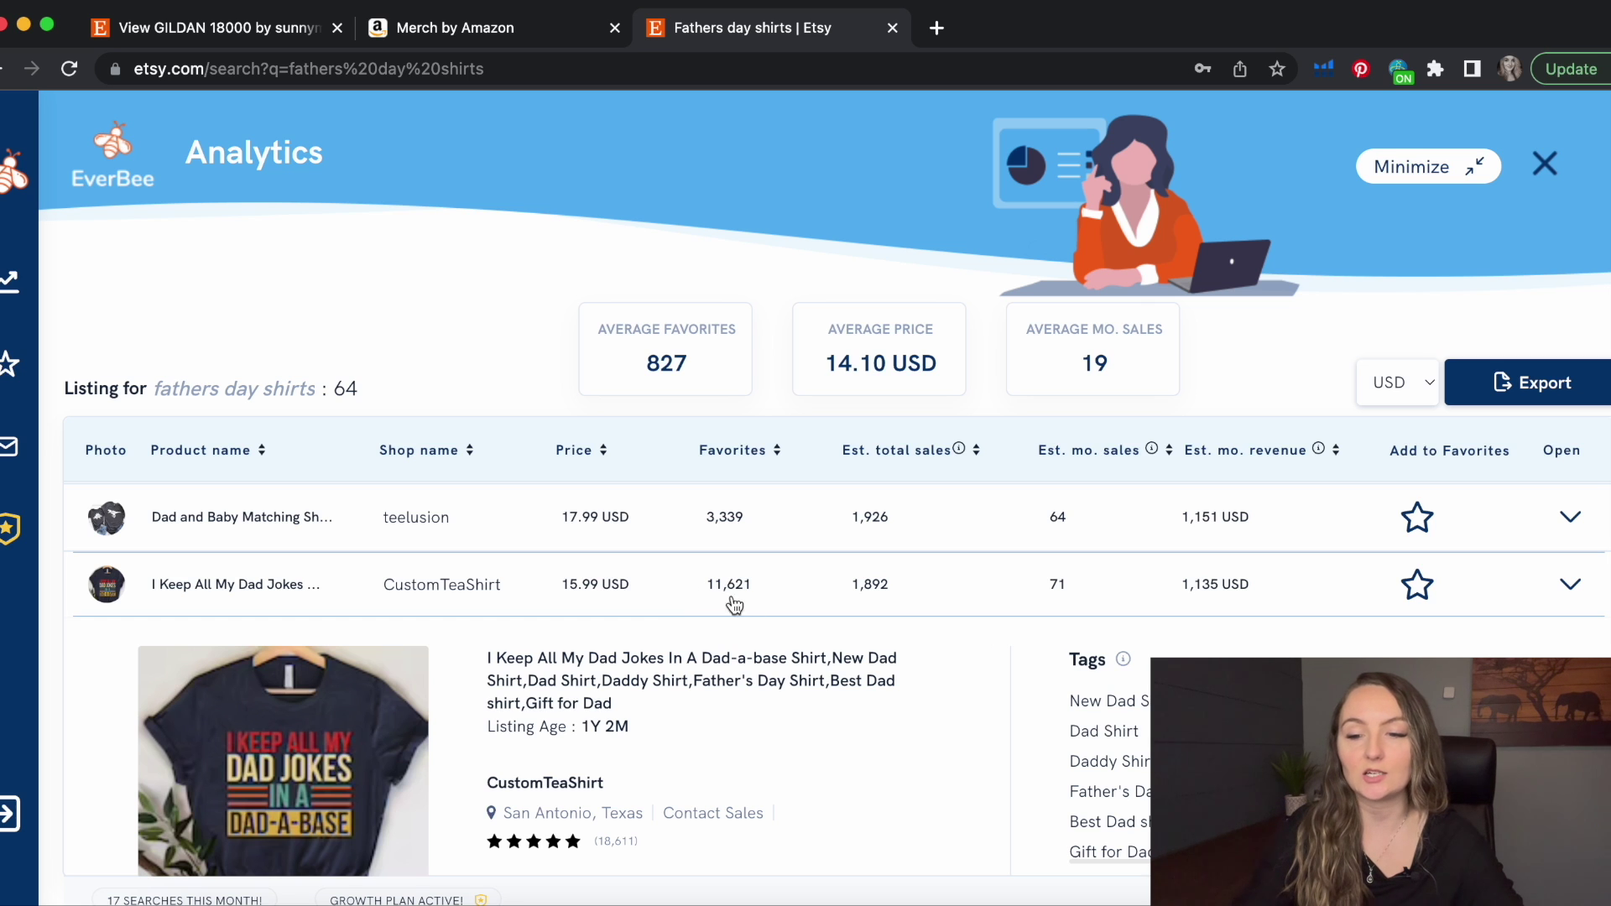
{"action": "scroll", "coordinate": [766, 612], "scroll_direction": "down", "scroll_amount": 2}
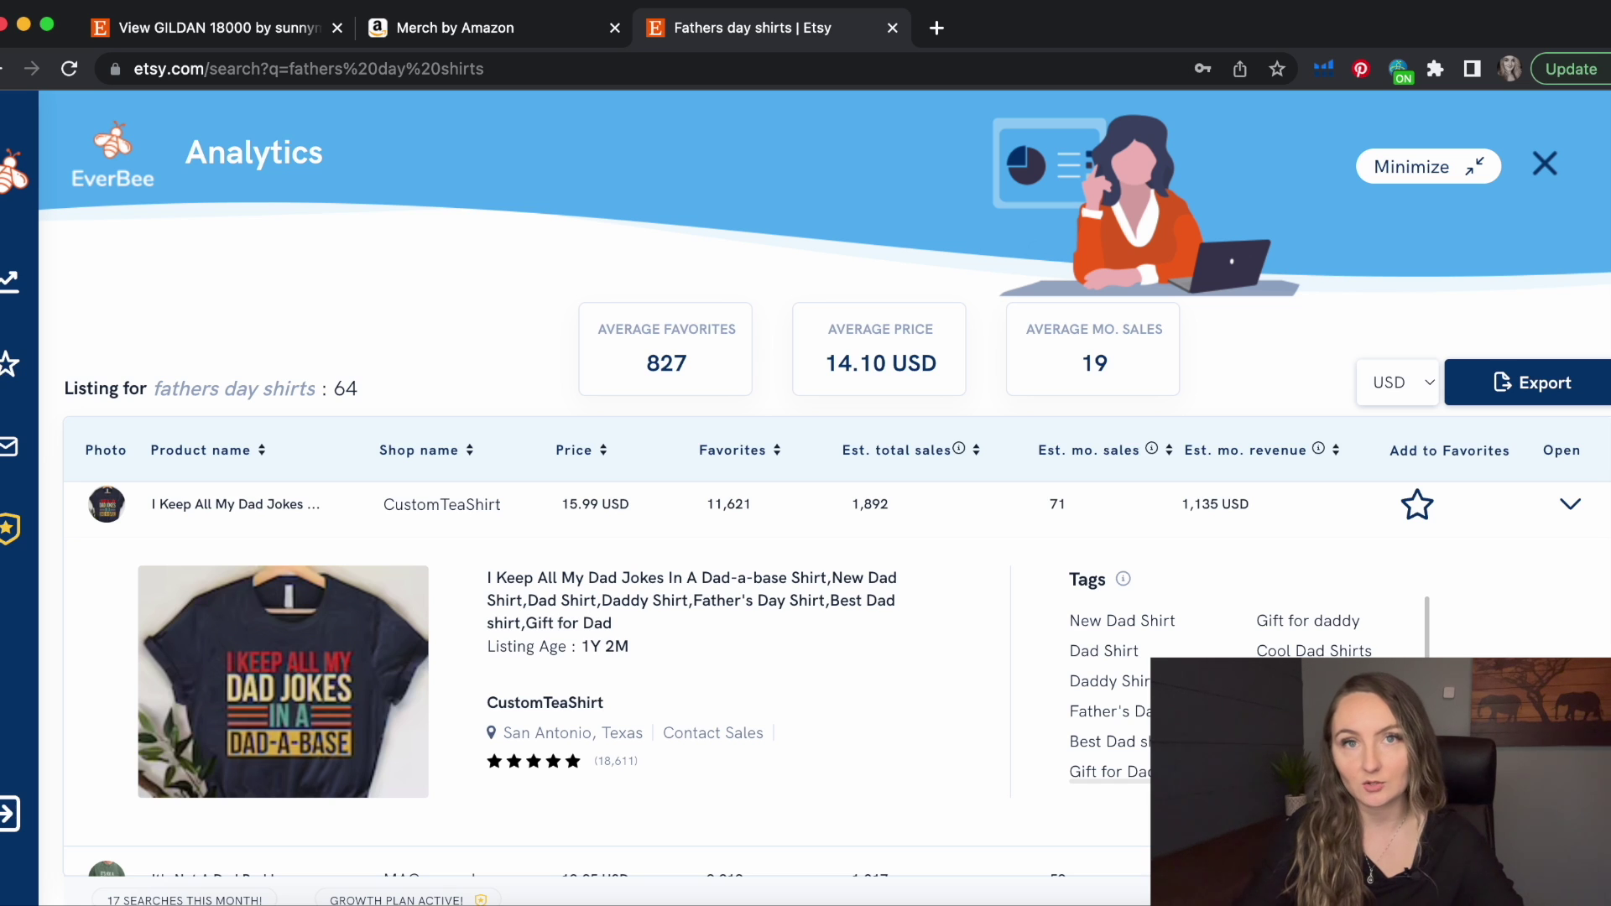
{"action": "left_click", "coordinate": [1126, 654]}
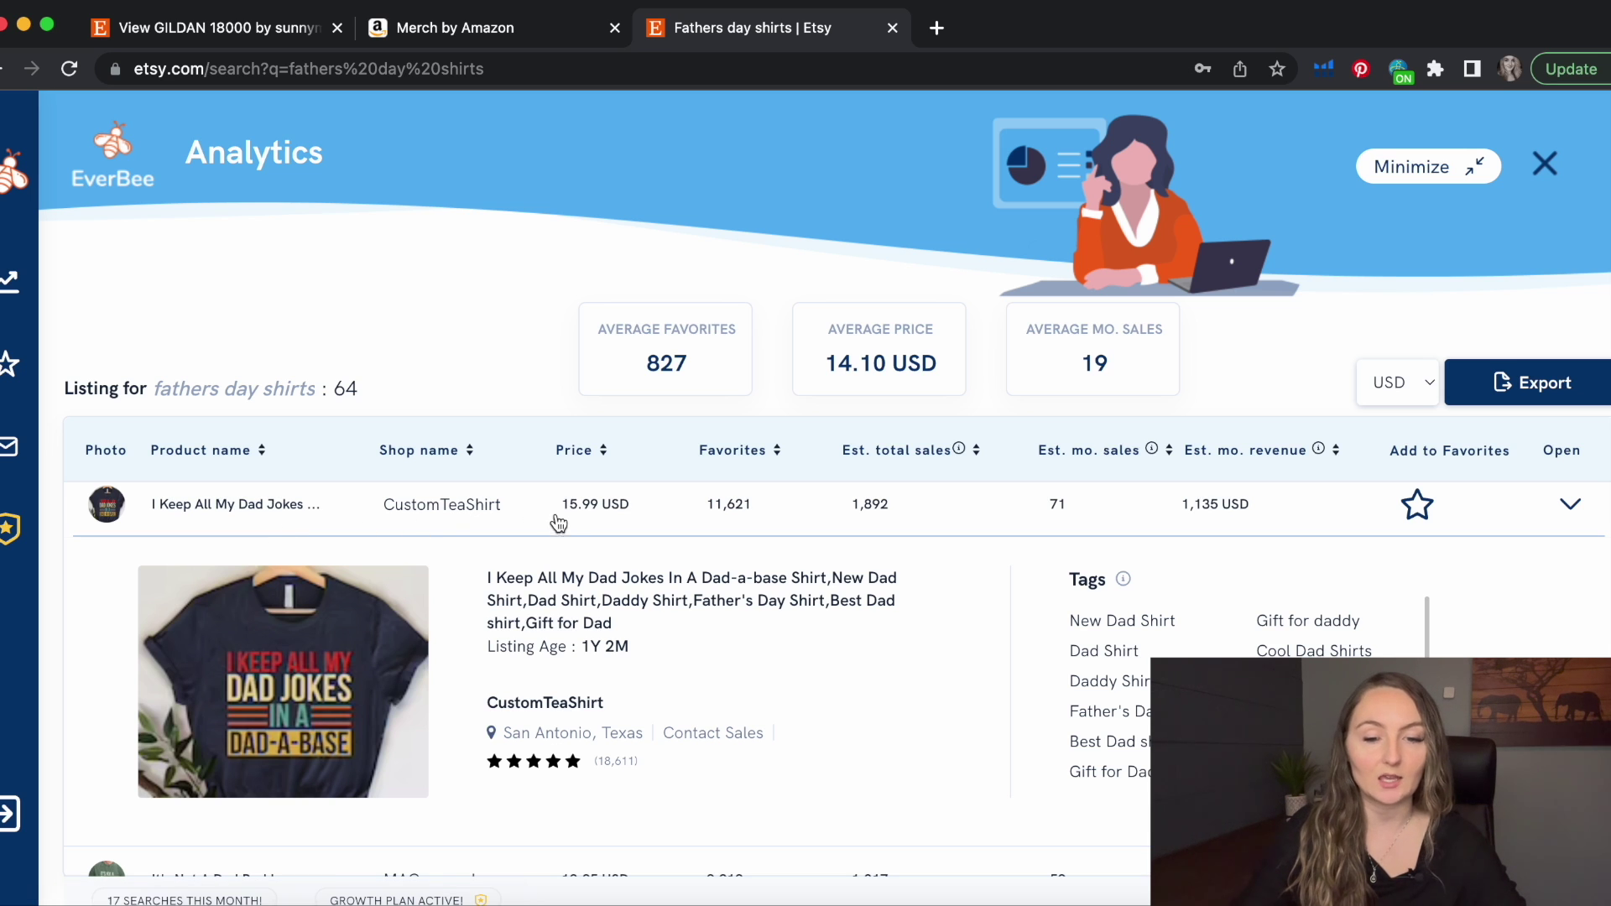
Collapse the Dad Jokes row and review the It's Not A Dad Bod listing details
{"action": "left_click", "coordinate": [865, 518]}
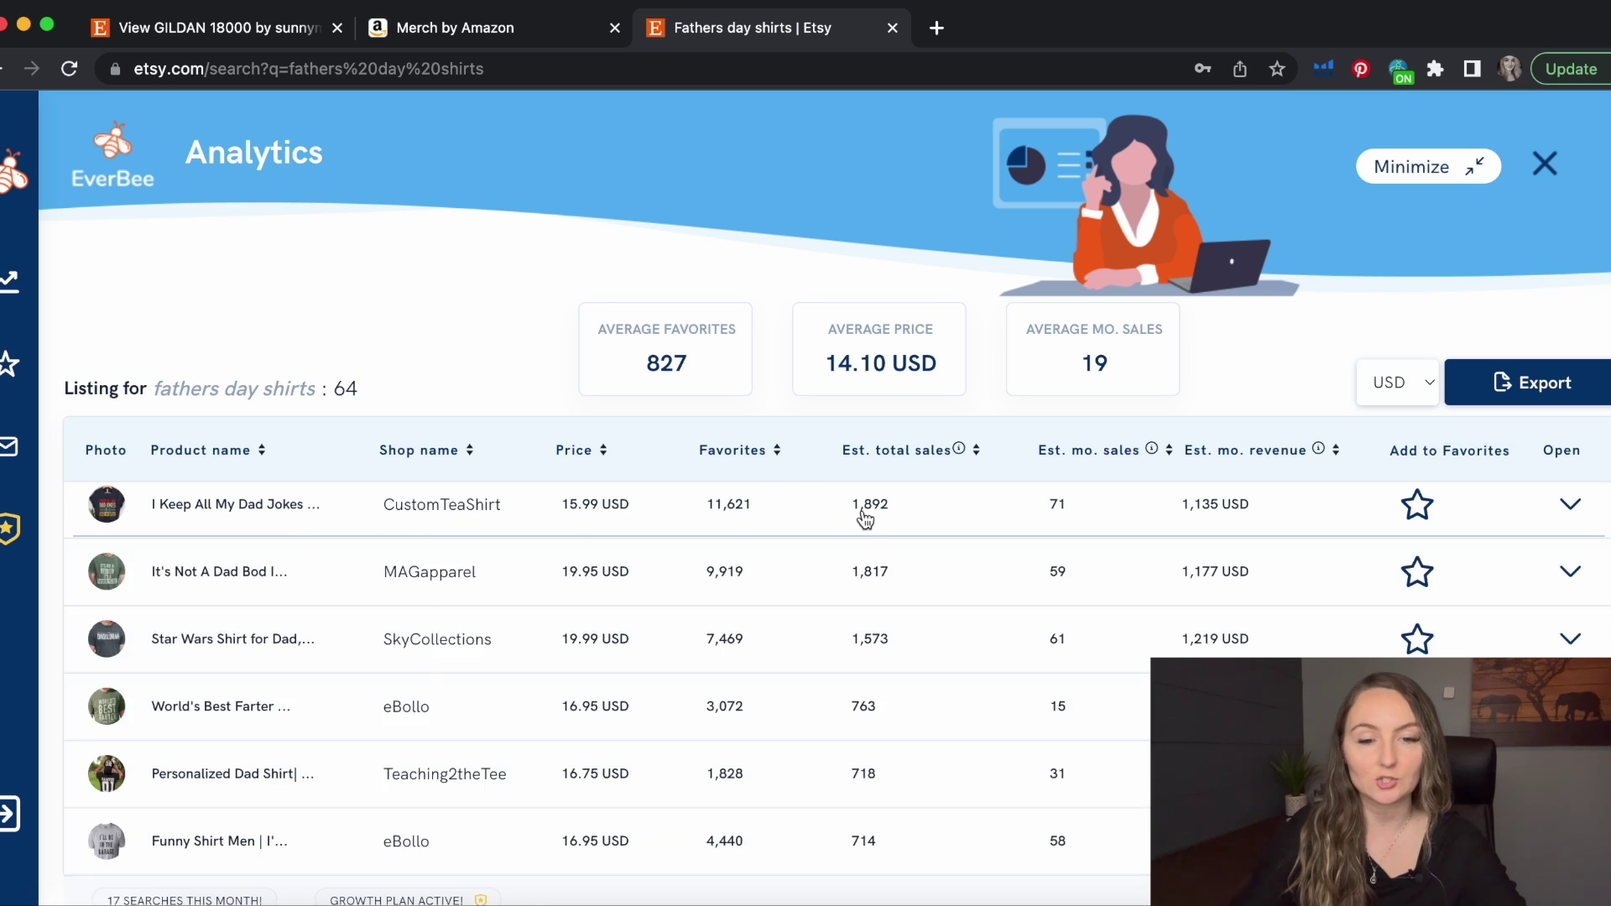
{"action": "left_click", "coordinate": [789, 579]}
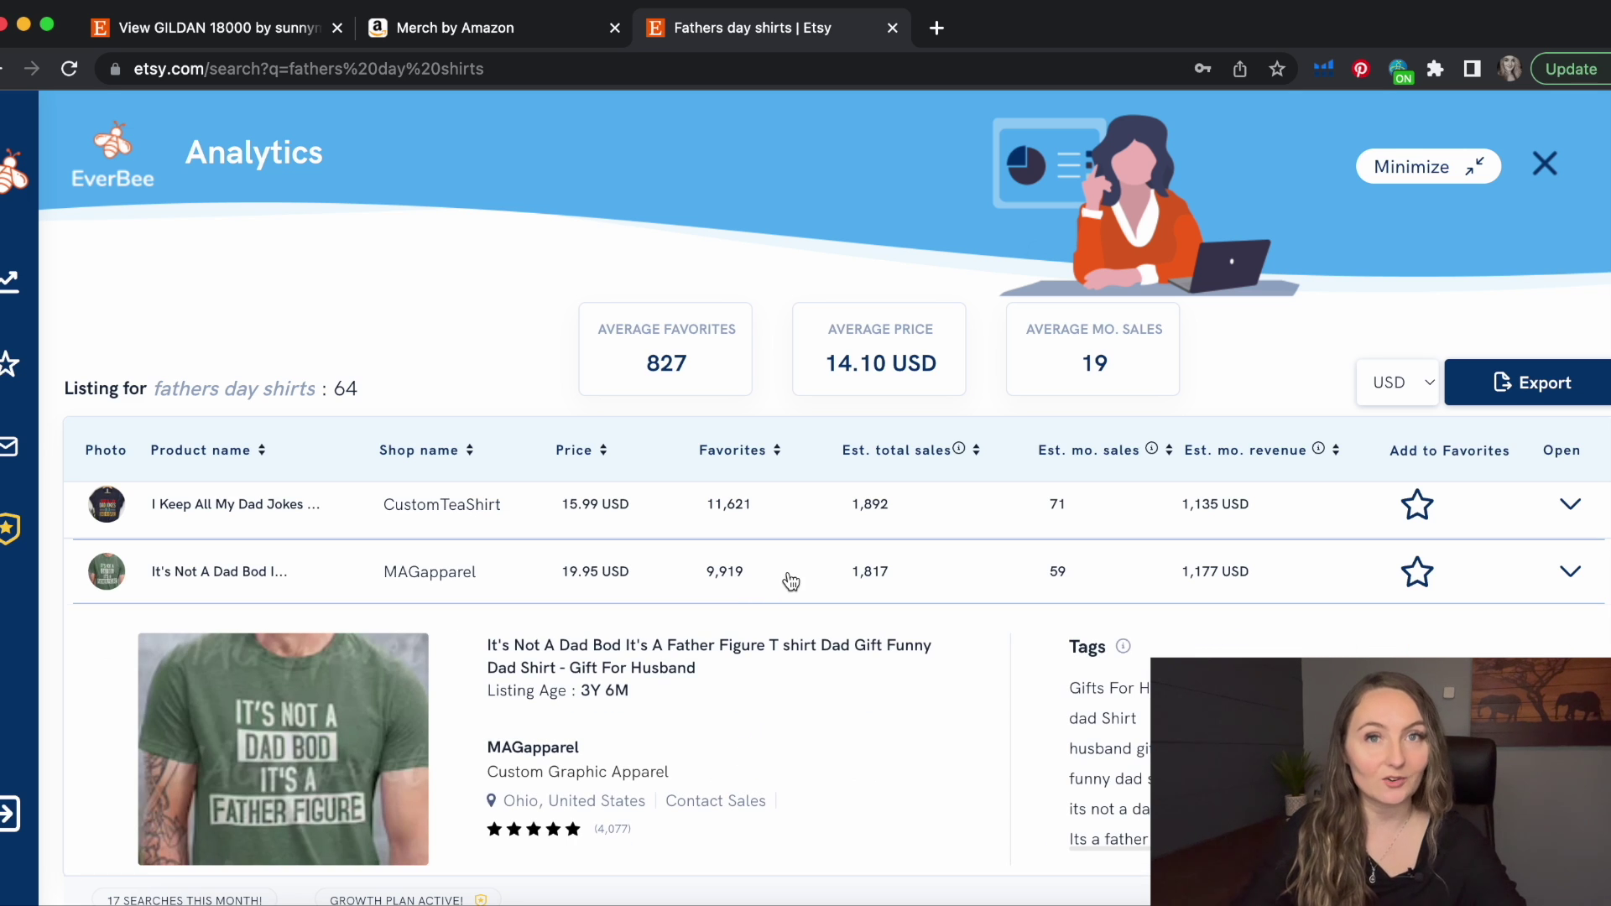
{"action": "left_click", "coordinate": [788, 579]}
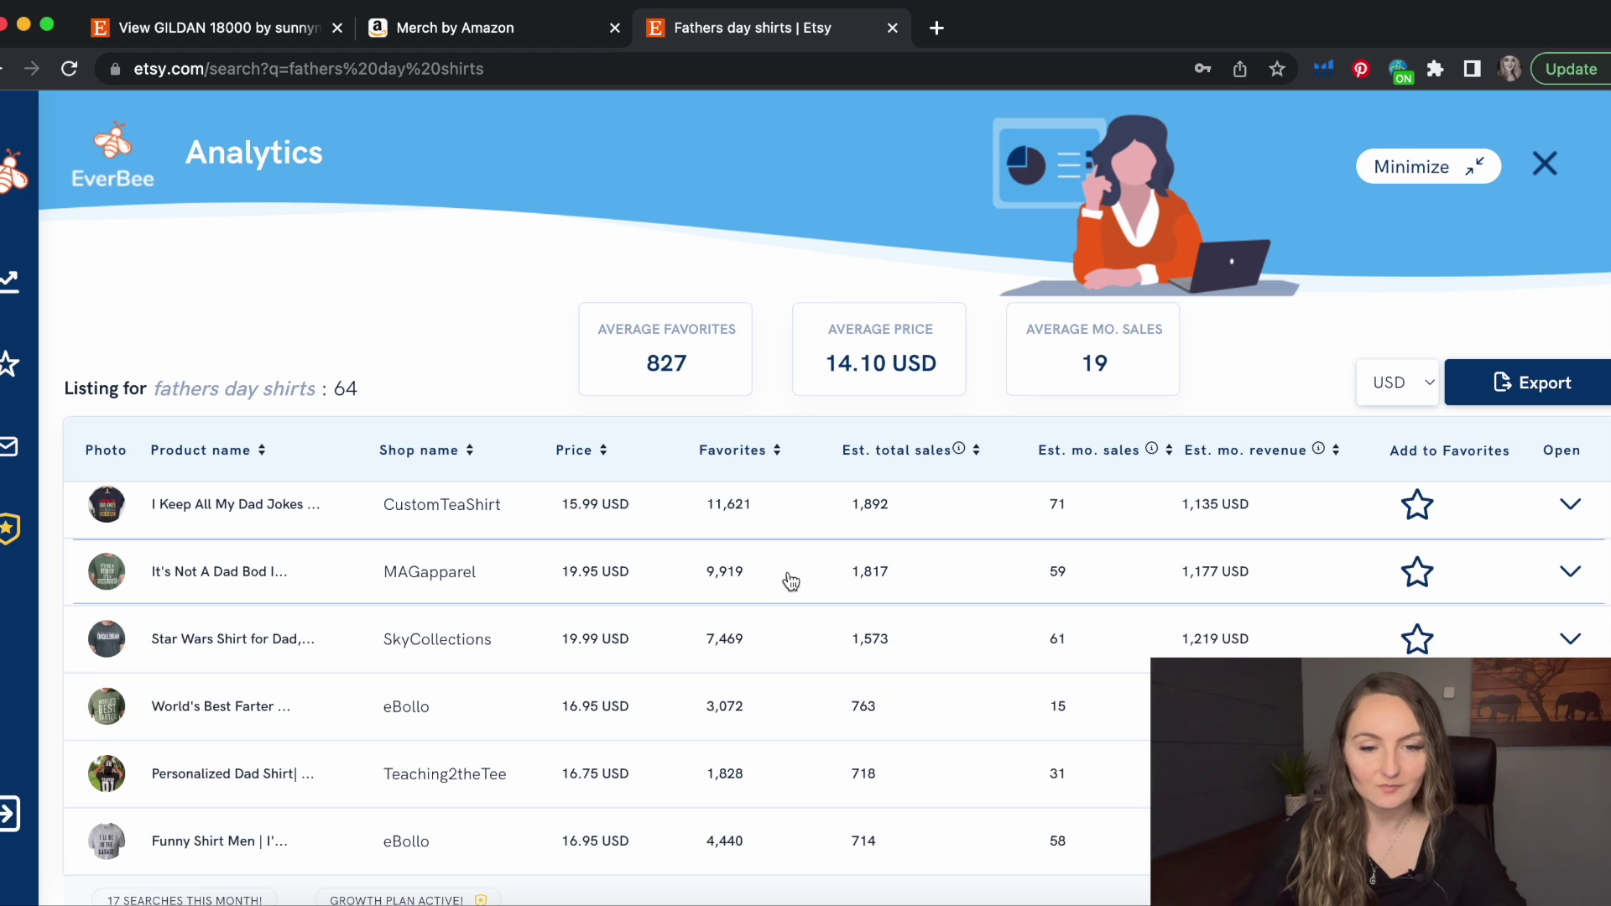
{"action": "scroll", "coordinate": [789, 579], "scroll_direction": "down", "scroll_amount": 2}
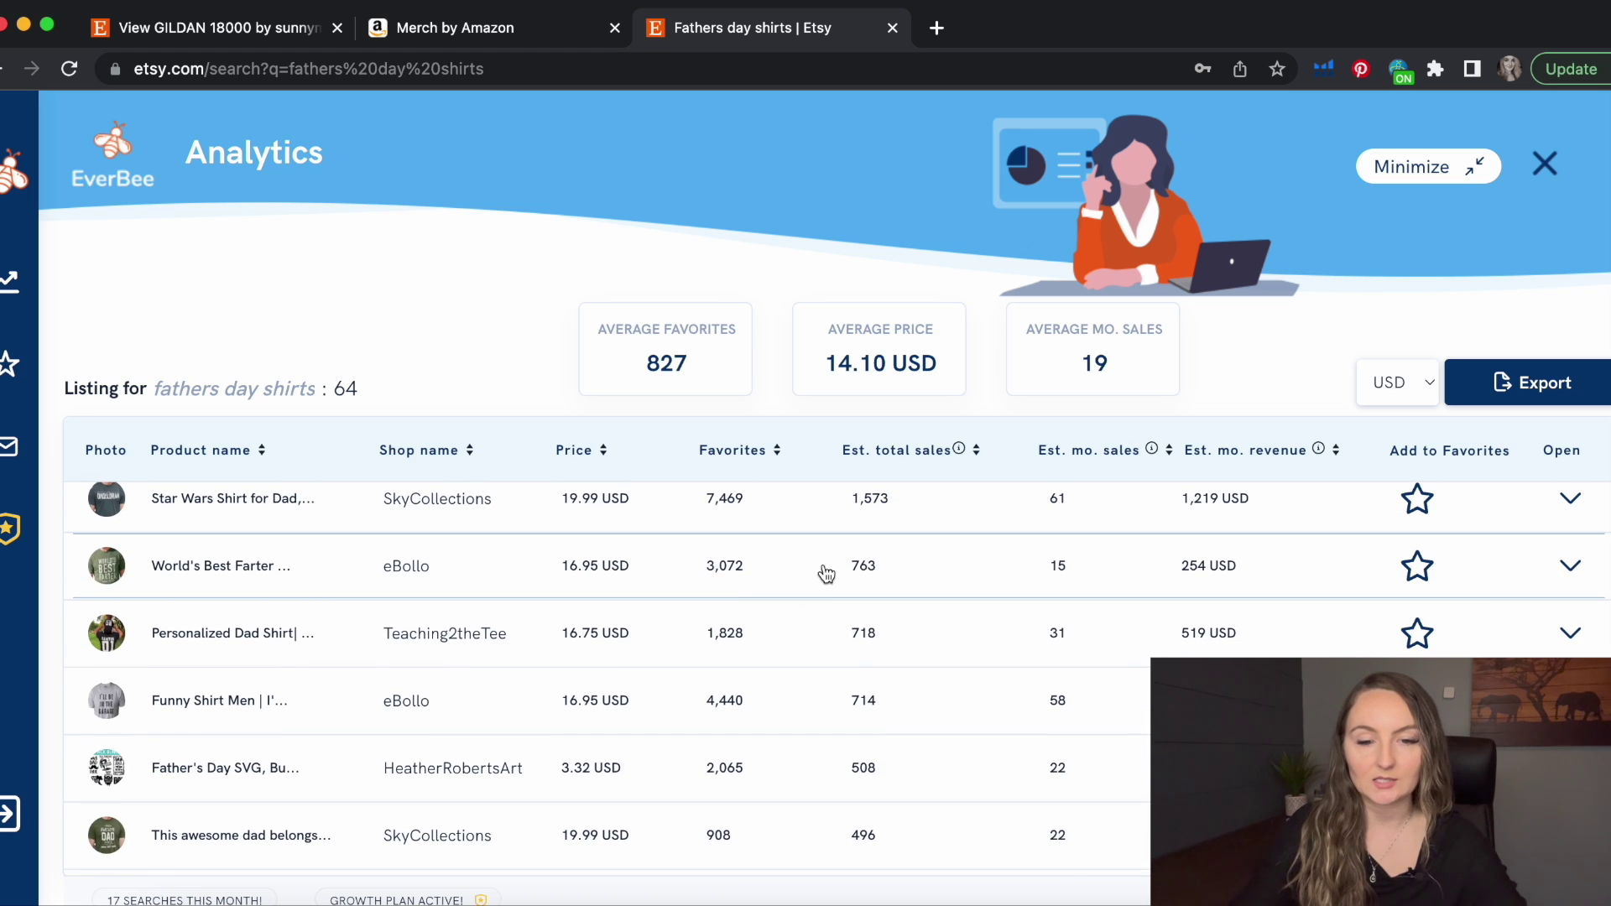
Review details of the World's Best Farter and eBollo garage shirt listings
{"action": "left_click", "coordinate": [825, 570]}
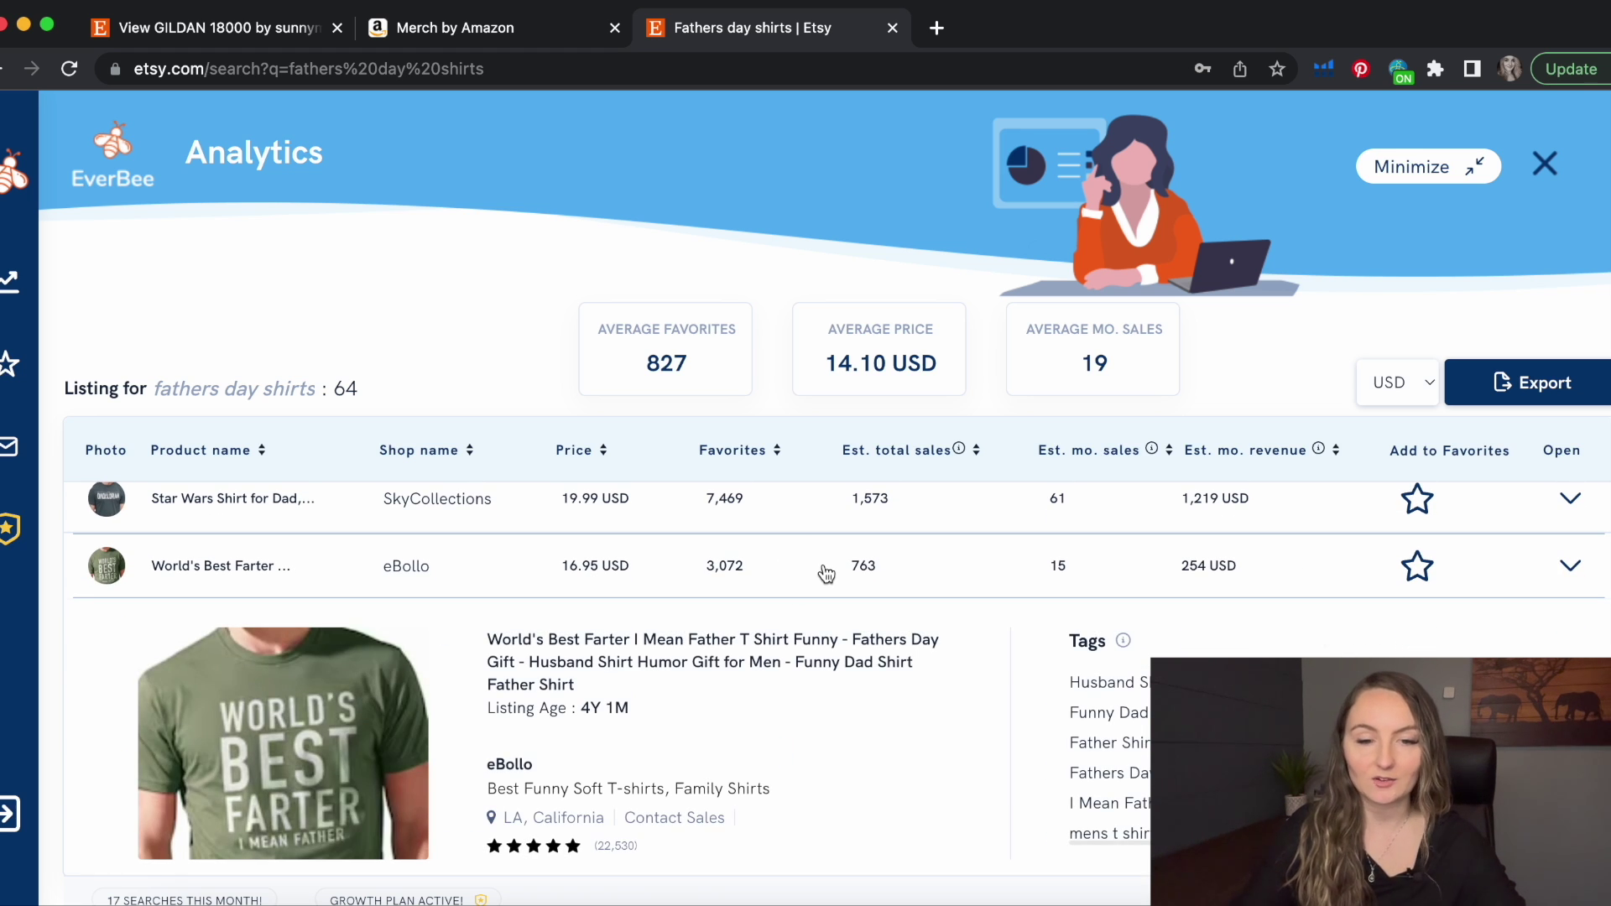
{"action": "left_click", "coordinate": [825, 570]}
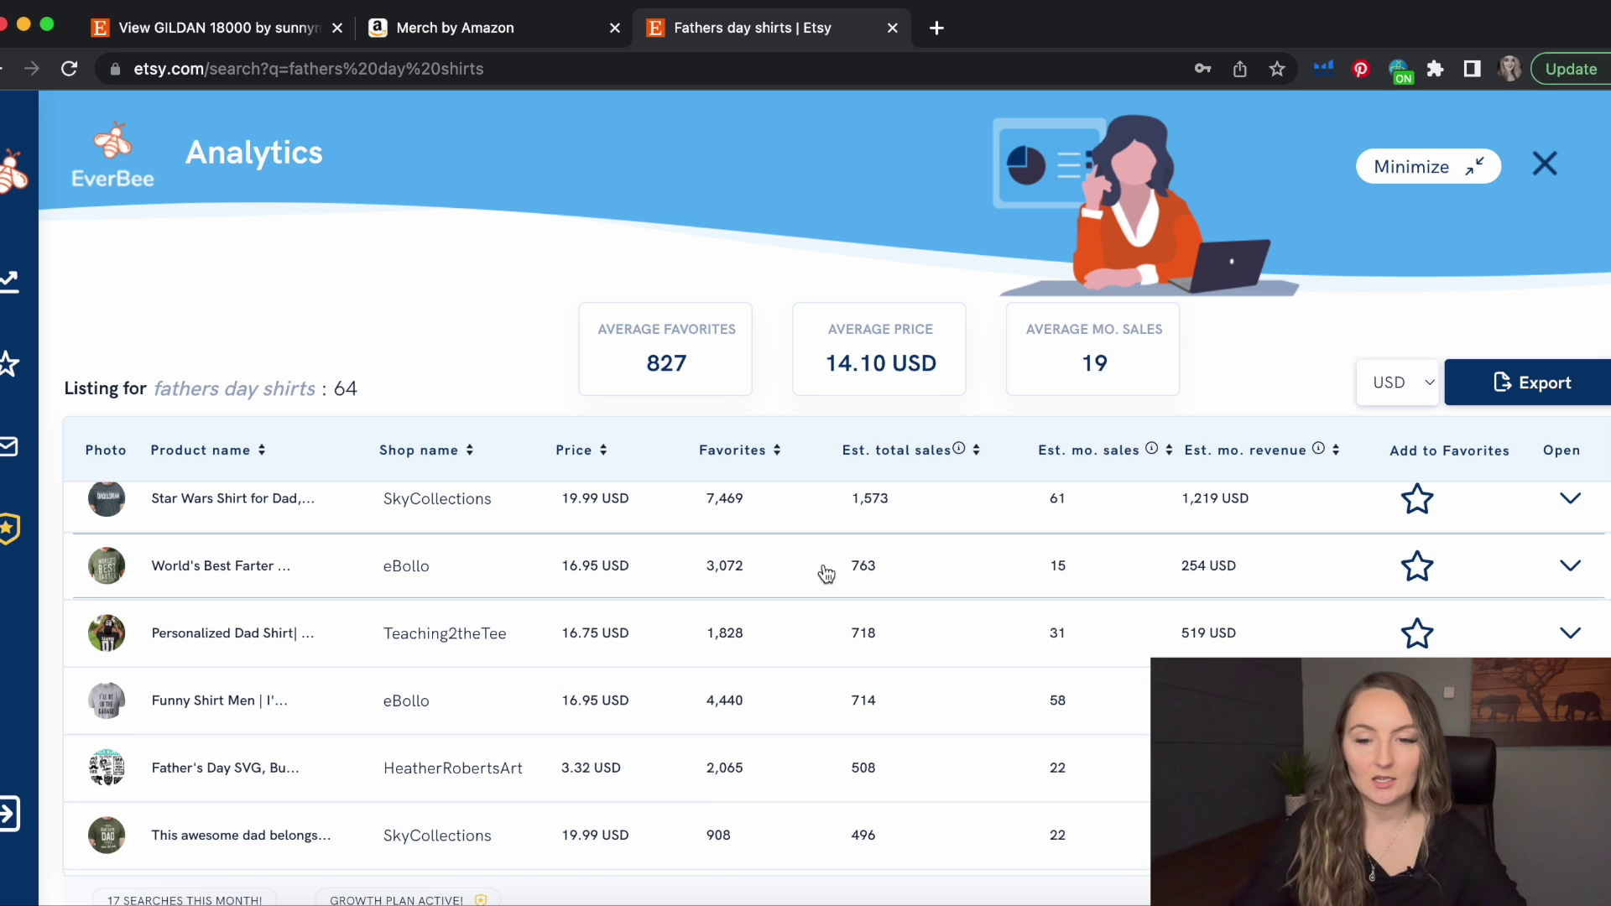
{"action": "scroll", "coordinate": [825, 573], "scroll_direction": "down", "scroll_amount": 2}
{"action": "left_click", "coordinate": [833, 615]}
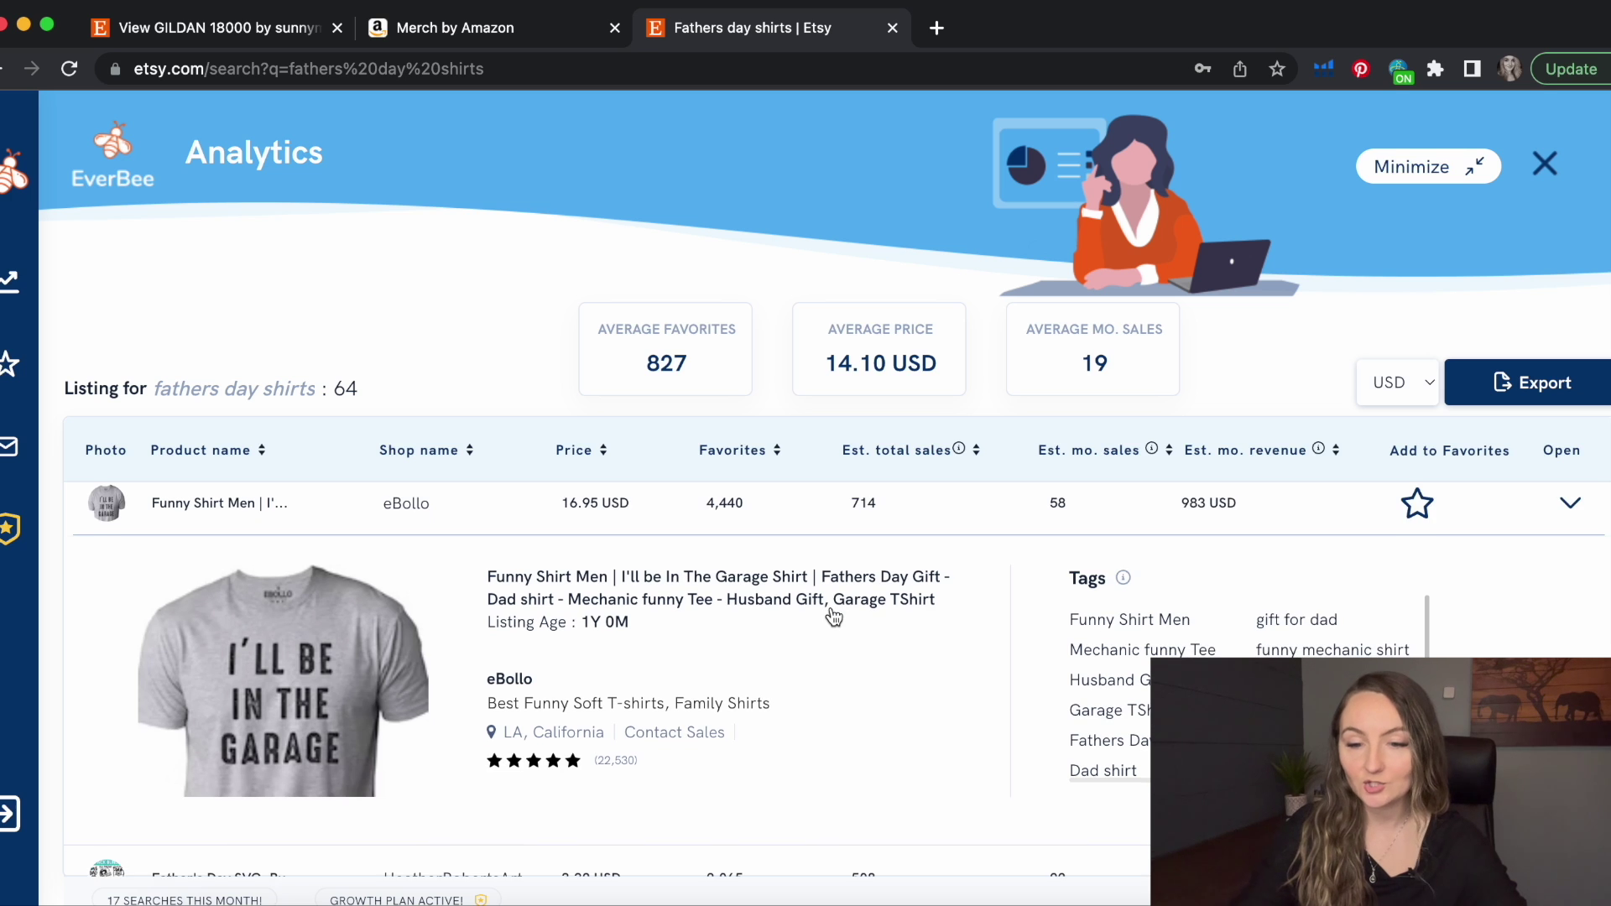
{"action": "scroll", "coordinate": [833, 617], "scroll_direction": "up", "scroll_amount": 1}
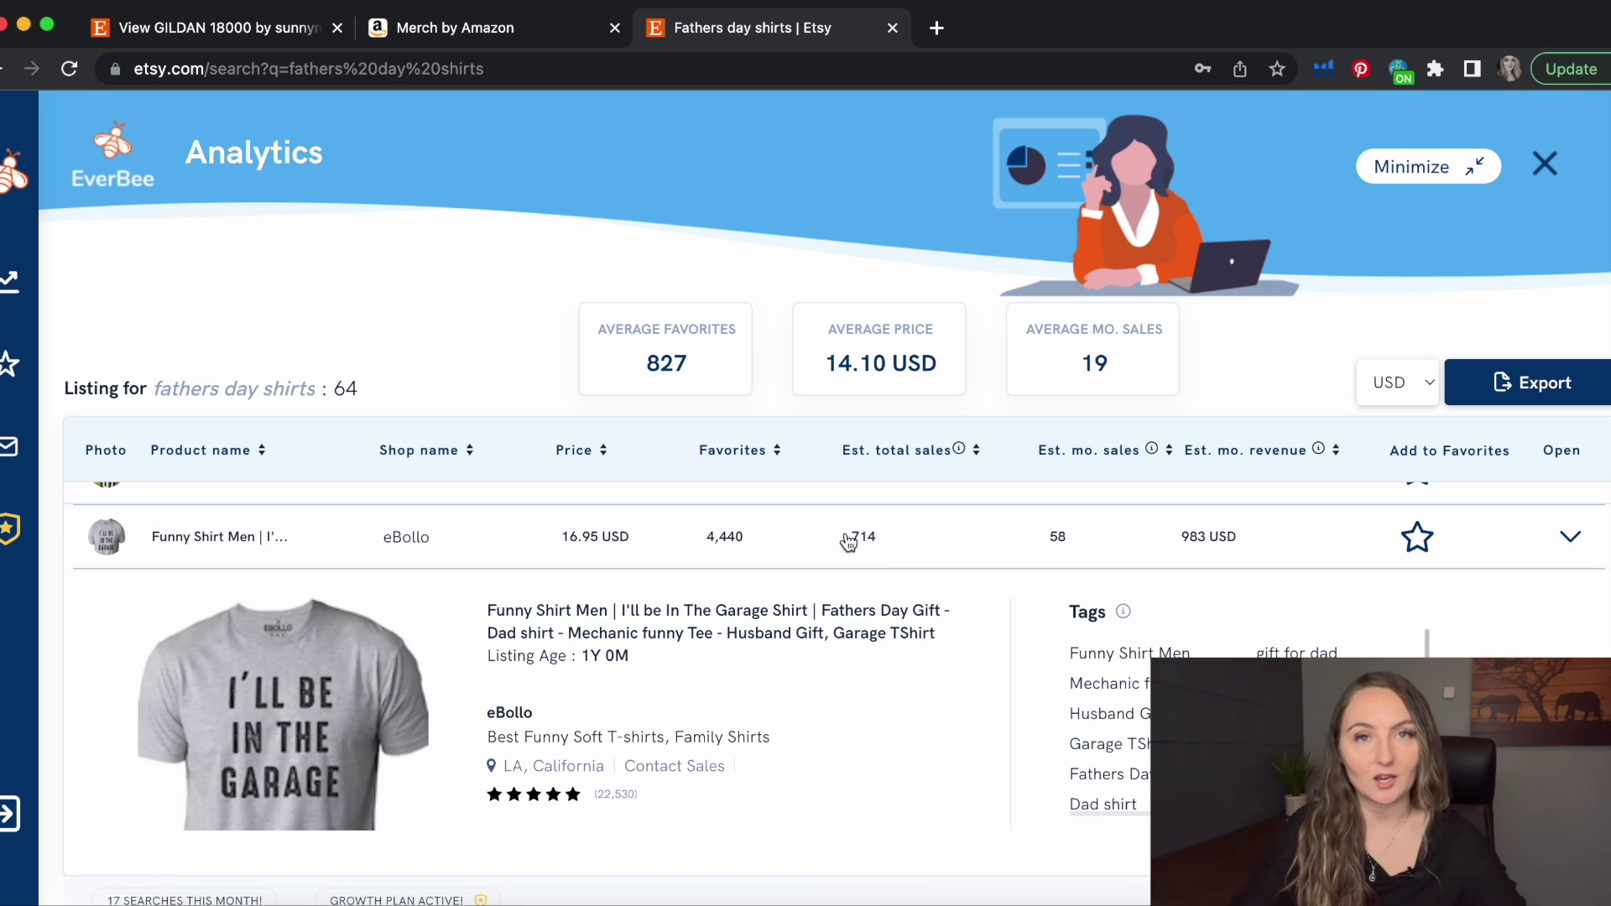
{"action": "left_click", "coordinate": [913, 539]}
{"action": "scroll", "coordinate": [921, 642], "scroll_direction": "down", "scroll_amount": 2}
Scroll the Women's T-shirts listings down to eBollo's $14.41 Bike Shirt with 22,530 reviews
{"action": "scroll", "coordinate": [921, 641], "scroll_direction": "down", "scroll_amount": 1}
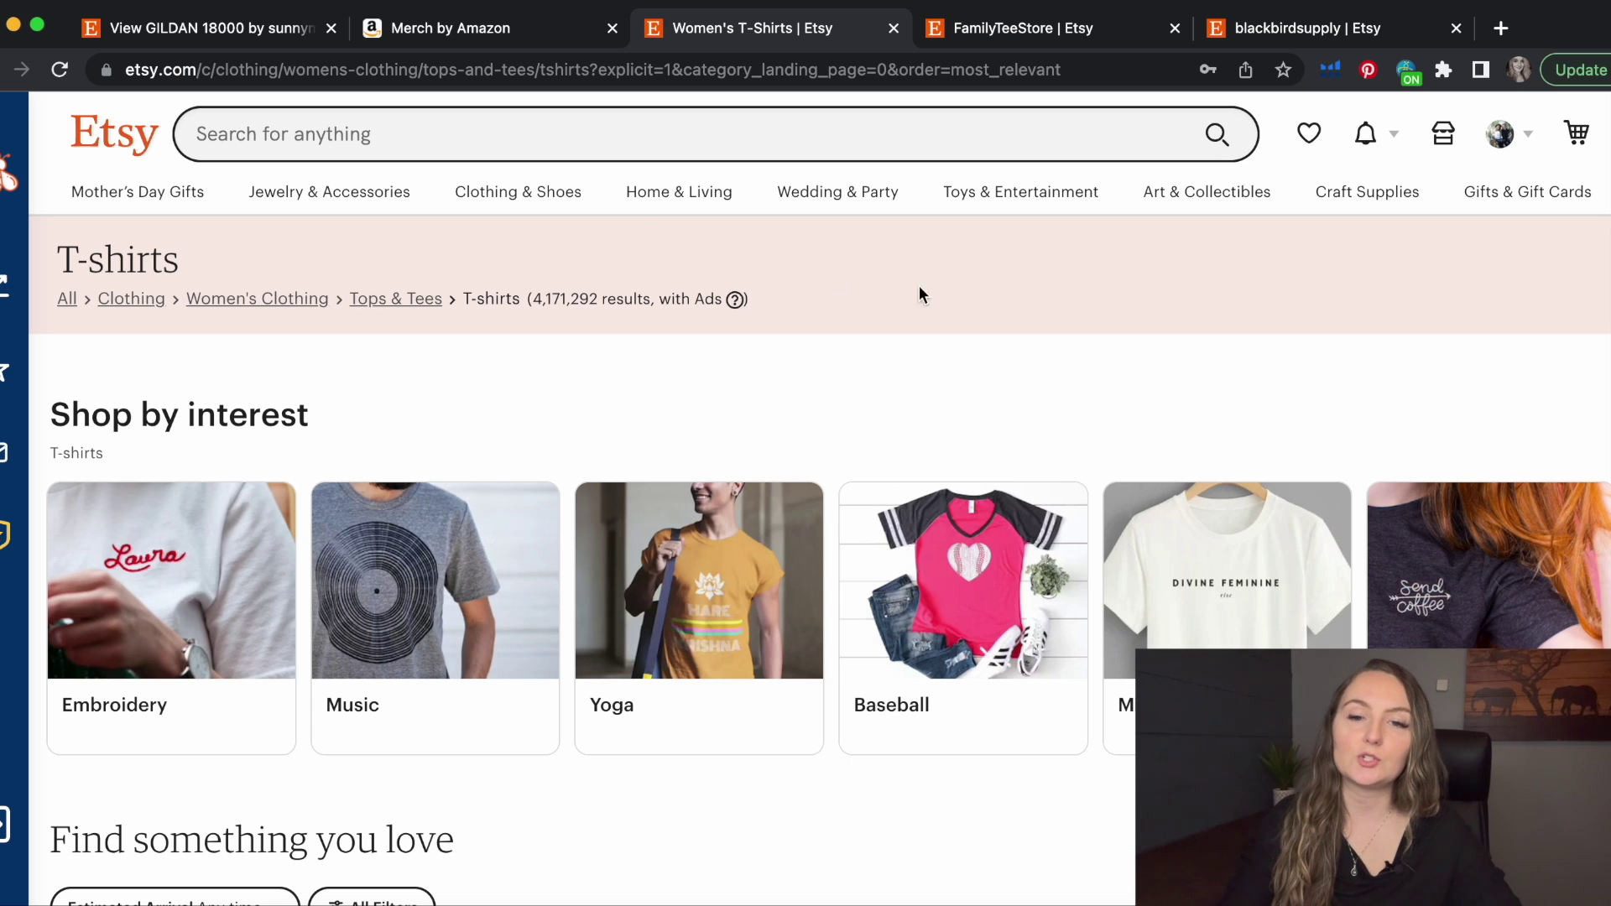
{"action": "mouse_move", "coordinate": [551, 191]}
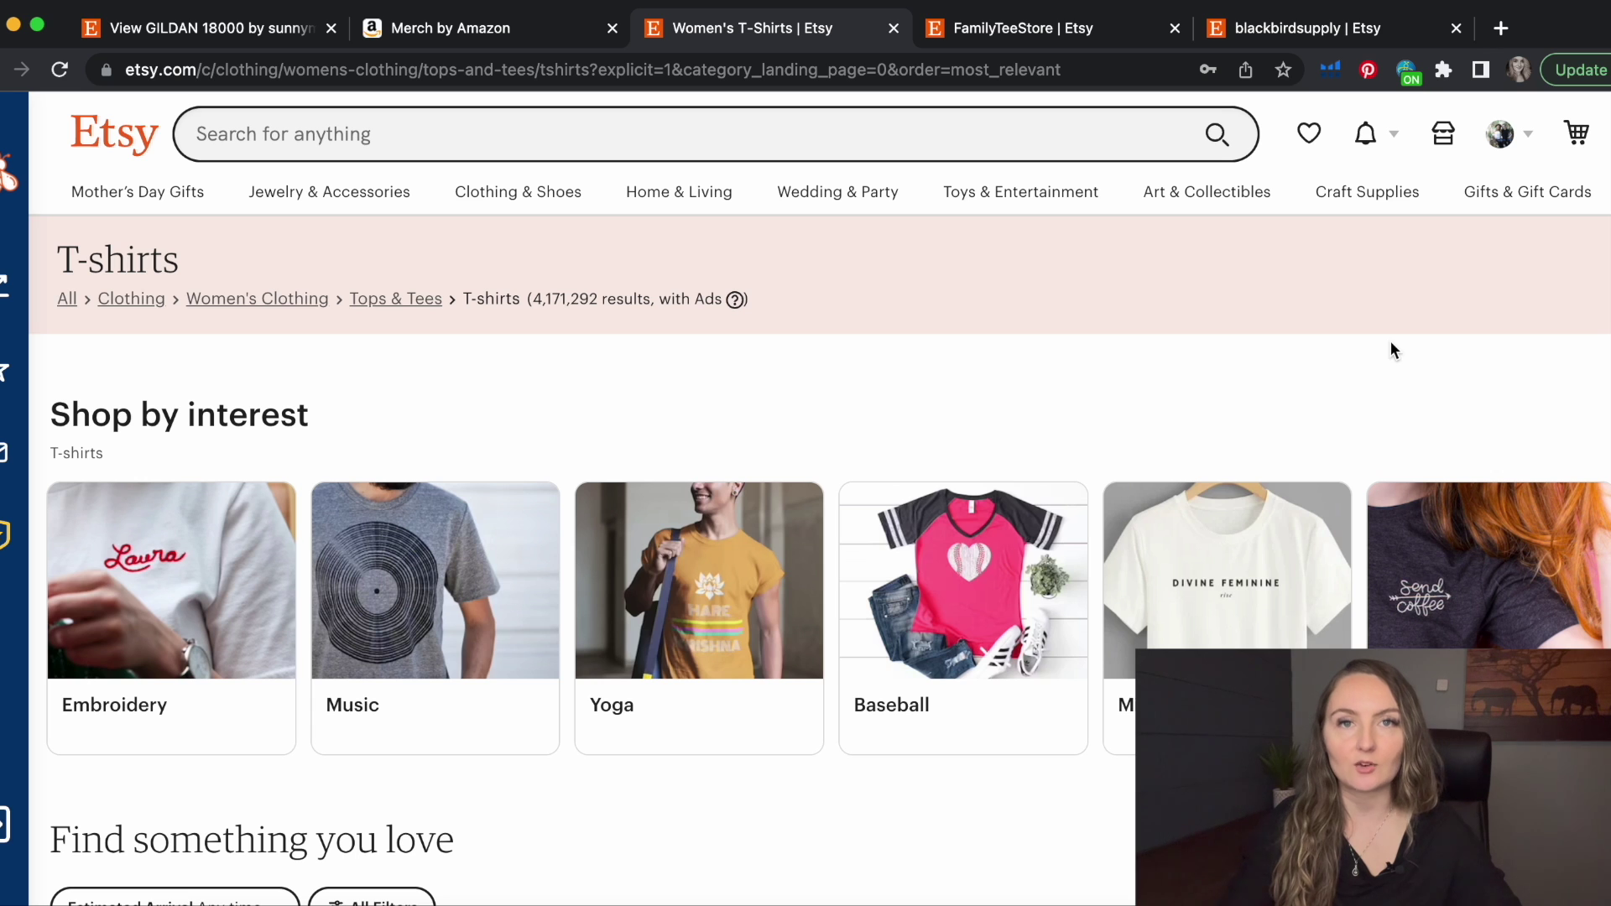
{"action": "scroll", "coordinate": [1391, 350], "scroll_direction": "down", "scroll_amount": 6}
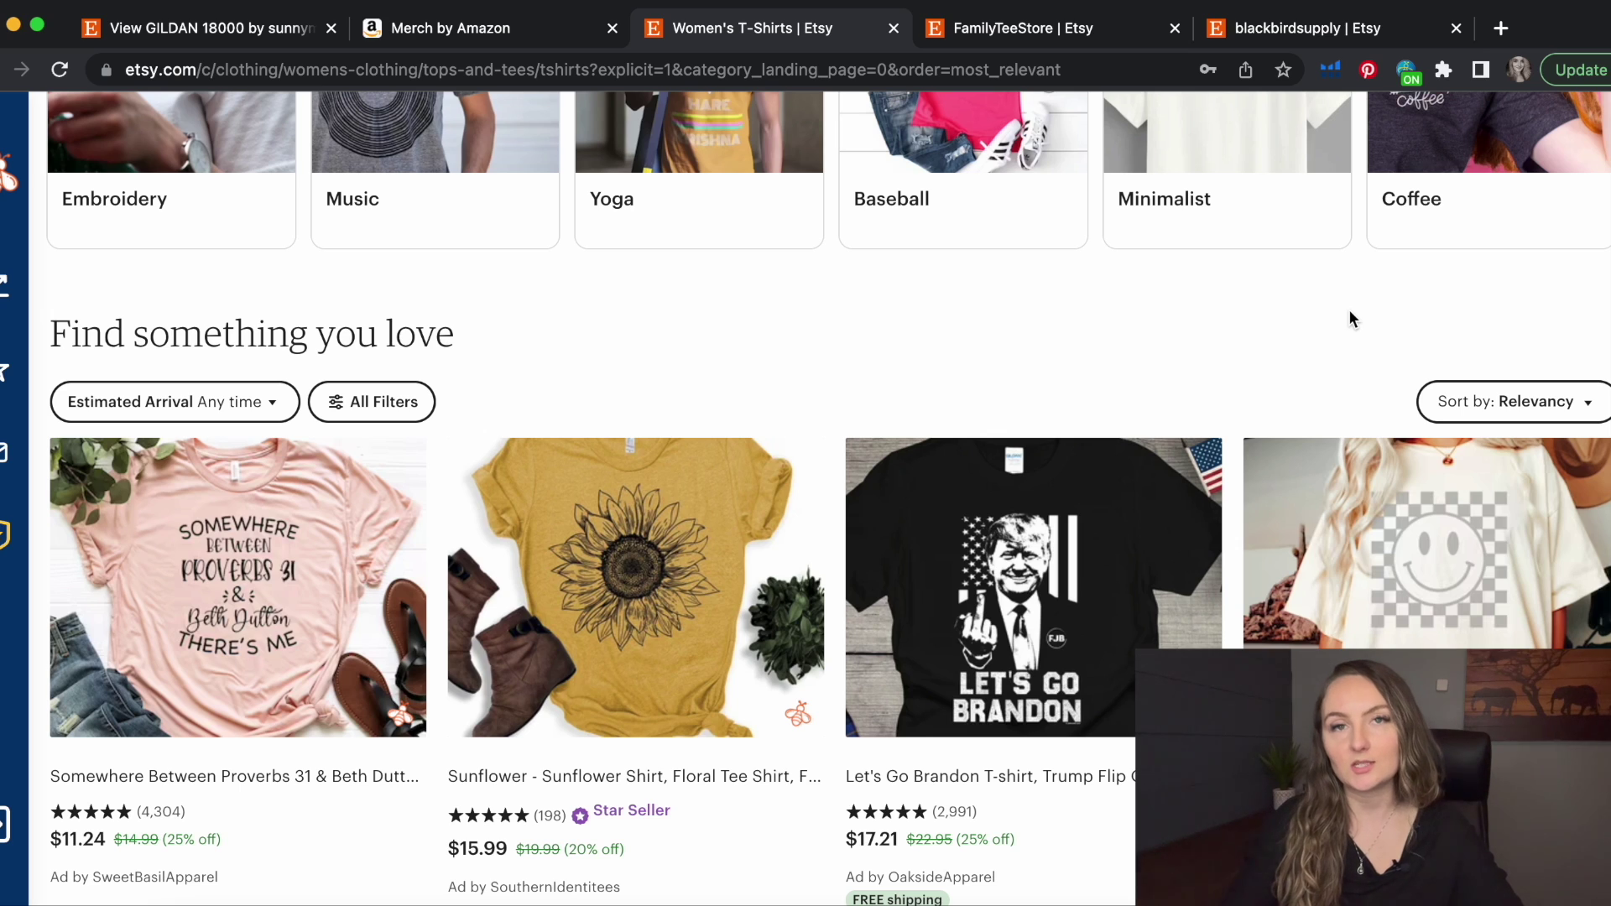
{"action": "scroll", "coordinate": [1349, 318], "scroll_direction": "down", "scroll_amount": 10}
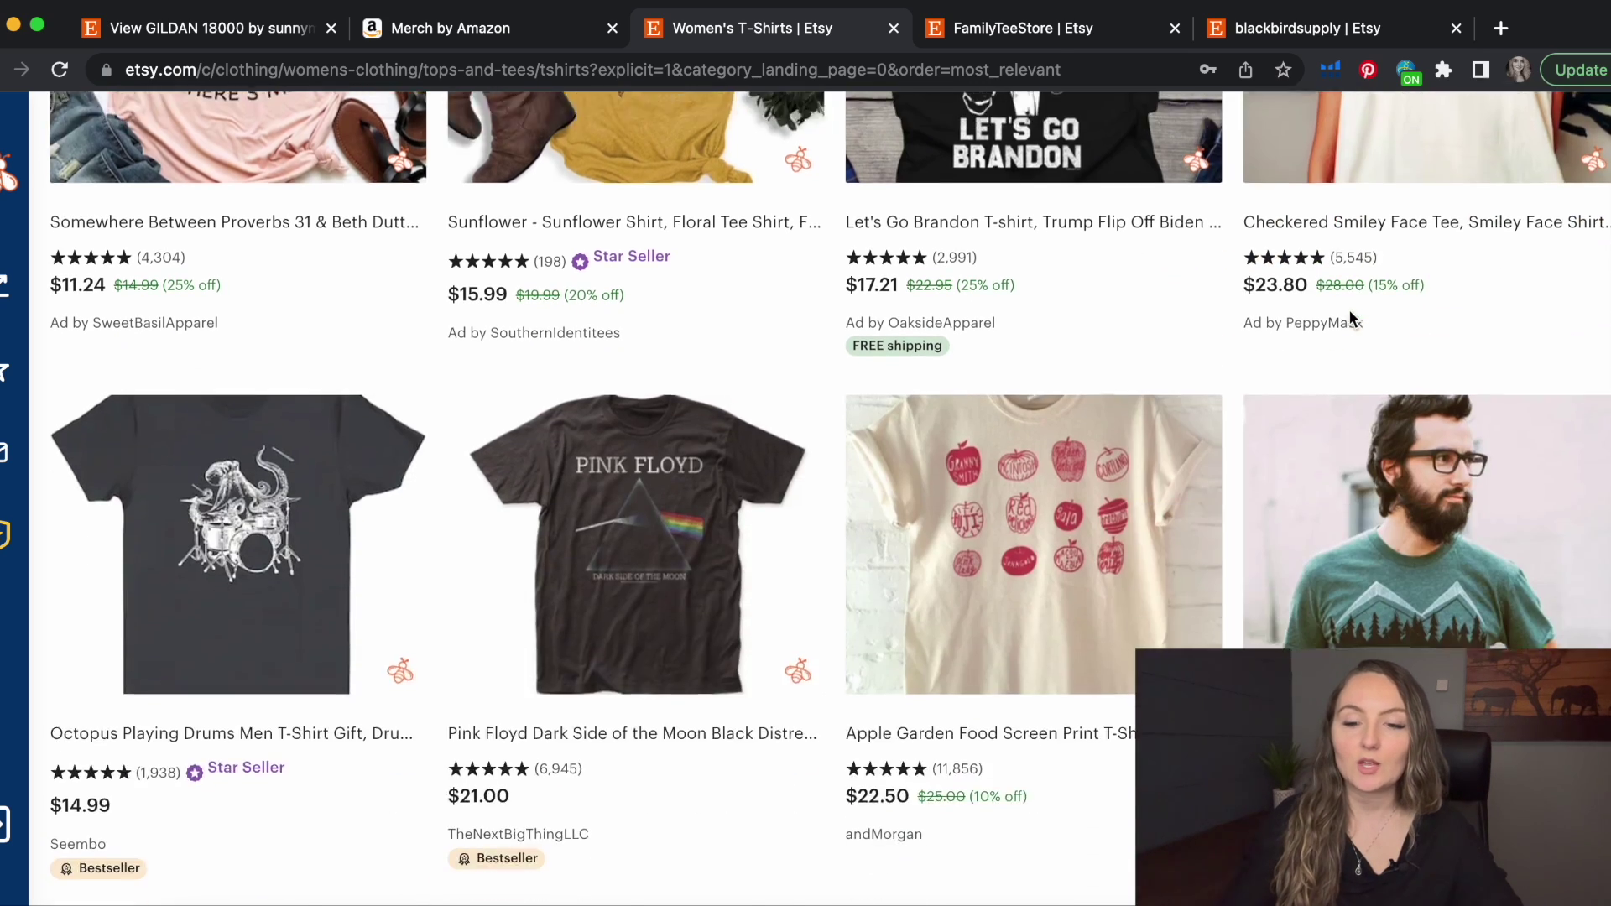
{"action": "scroll", "coordinate": [1351, 319], "scroll_direction": "down", "scroll_amount": 12}
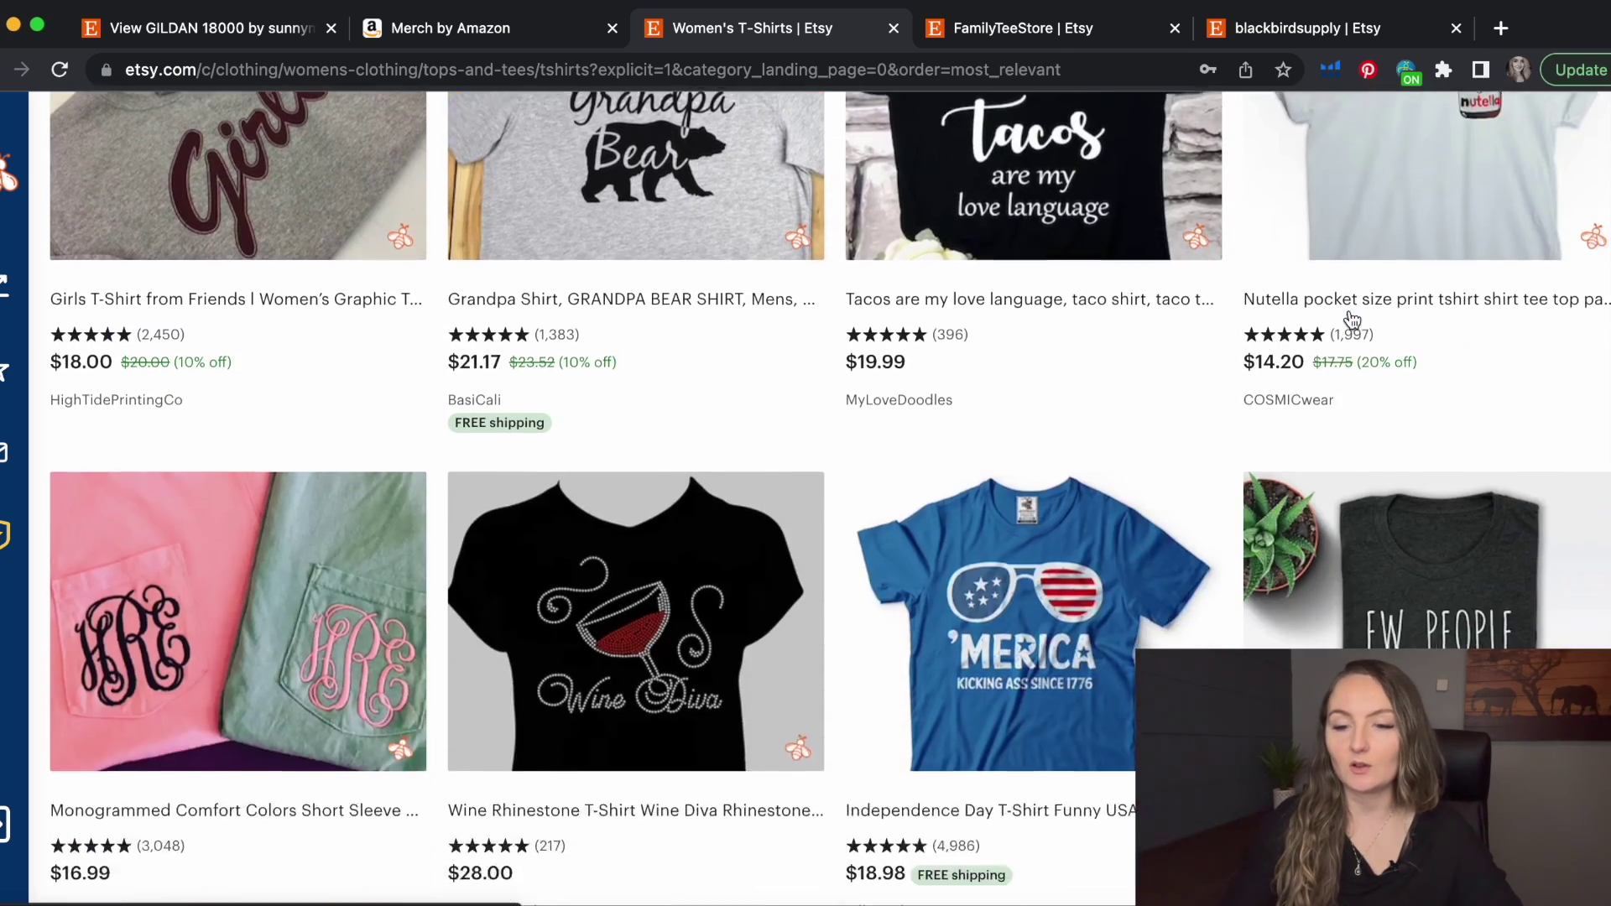
{"action": "scroll", "coordinate": [1350, 319], "scroll_direction": "down", "scroll_amount": 10}
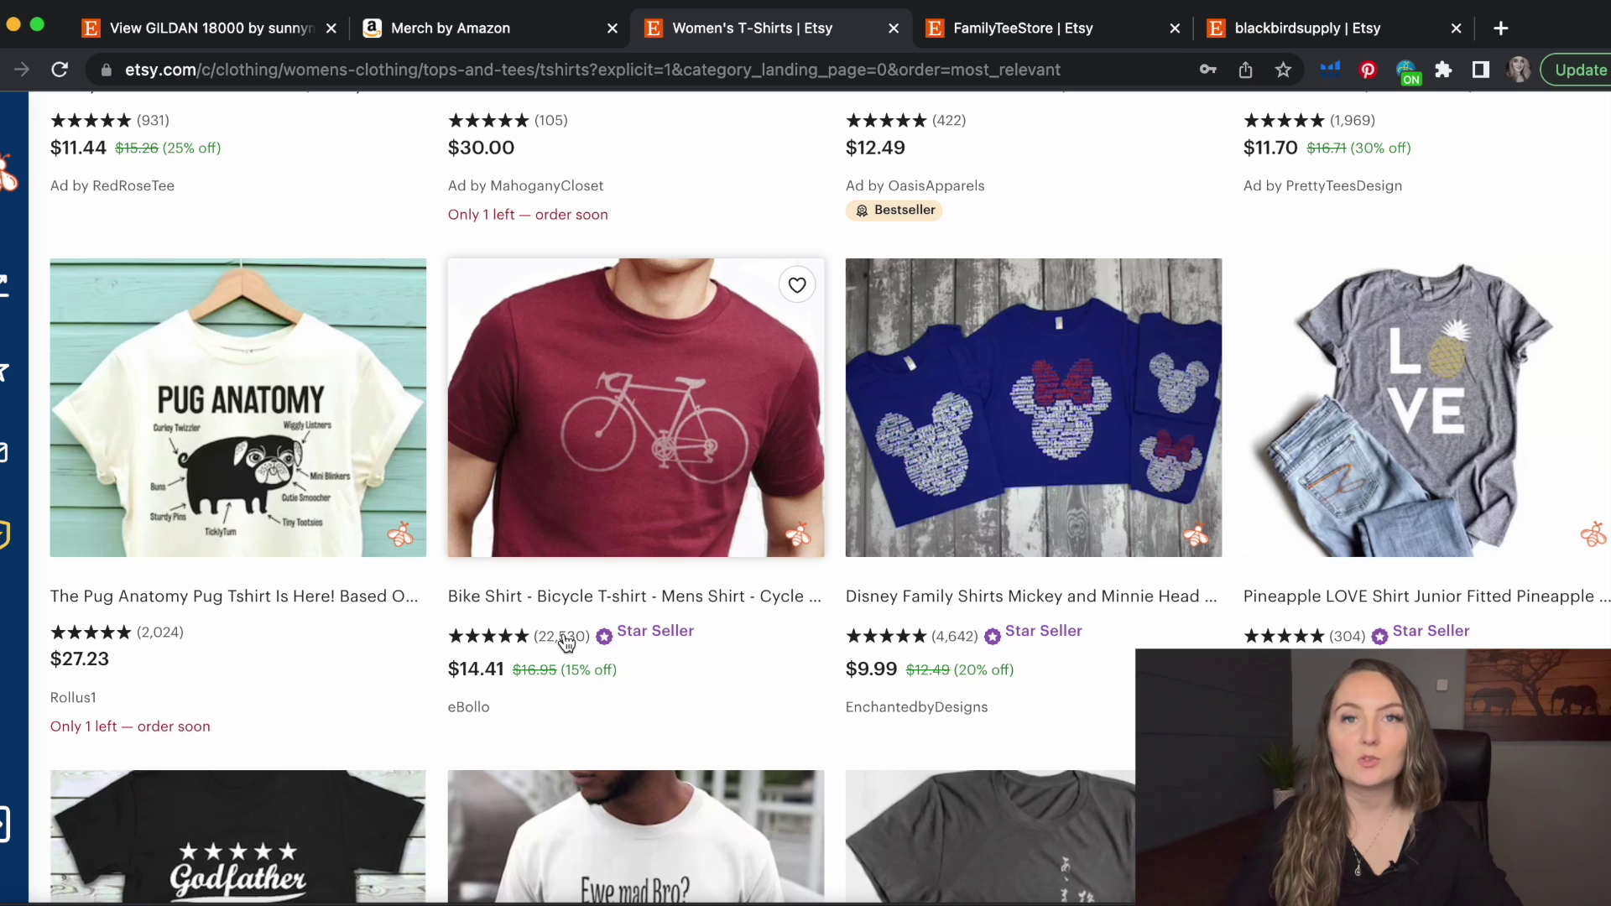
Open and review eBollo's Bike Shirt listing, then go to the eBollo shop page
{"action": "left_click", "coordinate": [603, 470]}
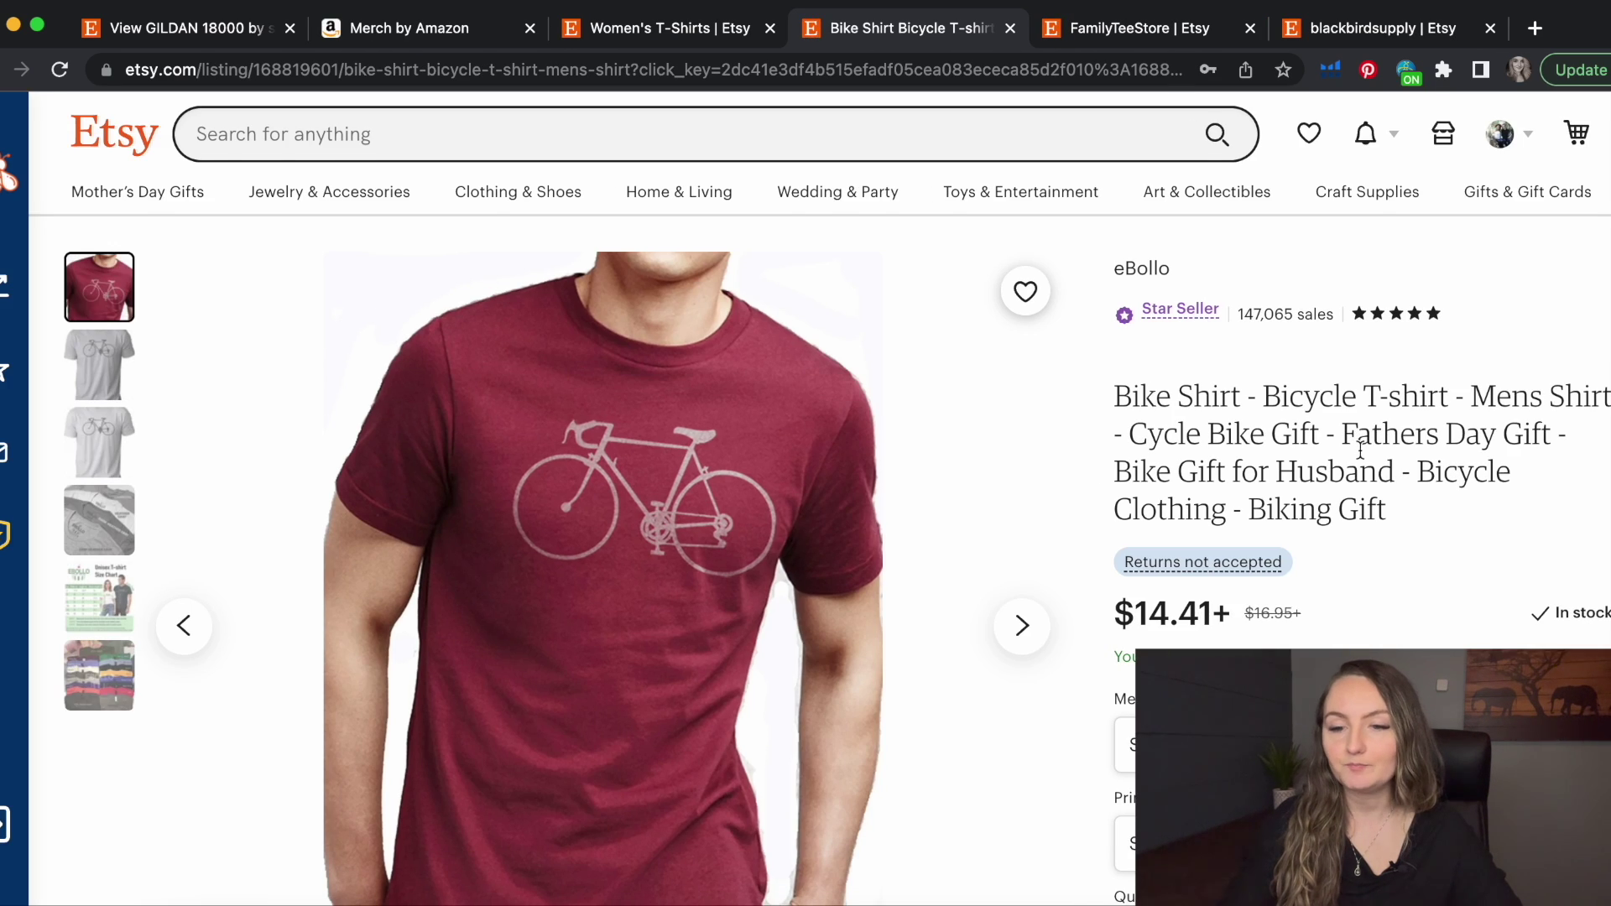
{"action": "scroll", "coordinate": [1359, 449], "scroll_direction": "down", "scroll_amount": 5}
{"action": "scroll", "coordinate": [1359, 450], "scroll_direction": "down", "scroll_amount": 1}
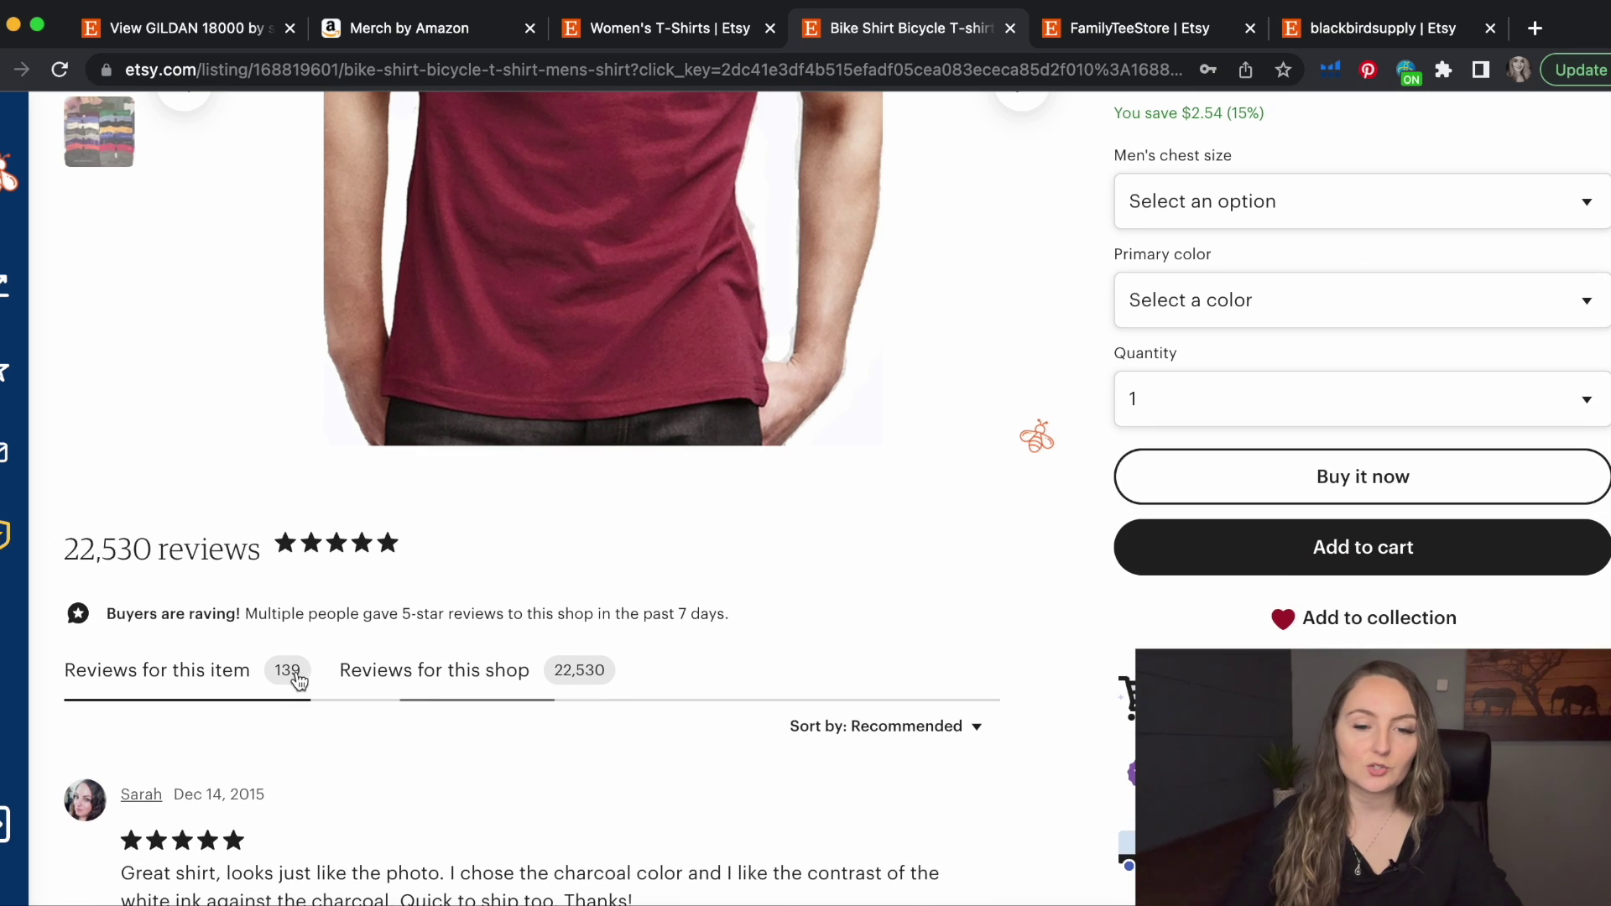
{"action": "scroll", "coordinate": [874, 597], "scroll_direction": "up", "scroll_amount": 5}
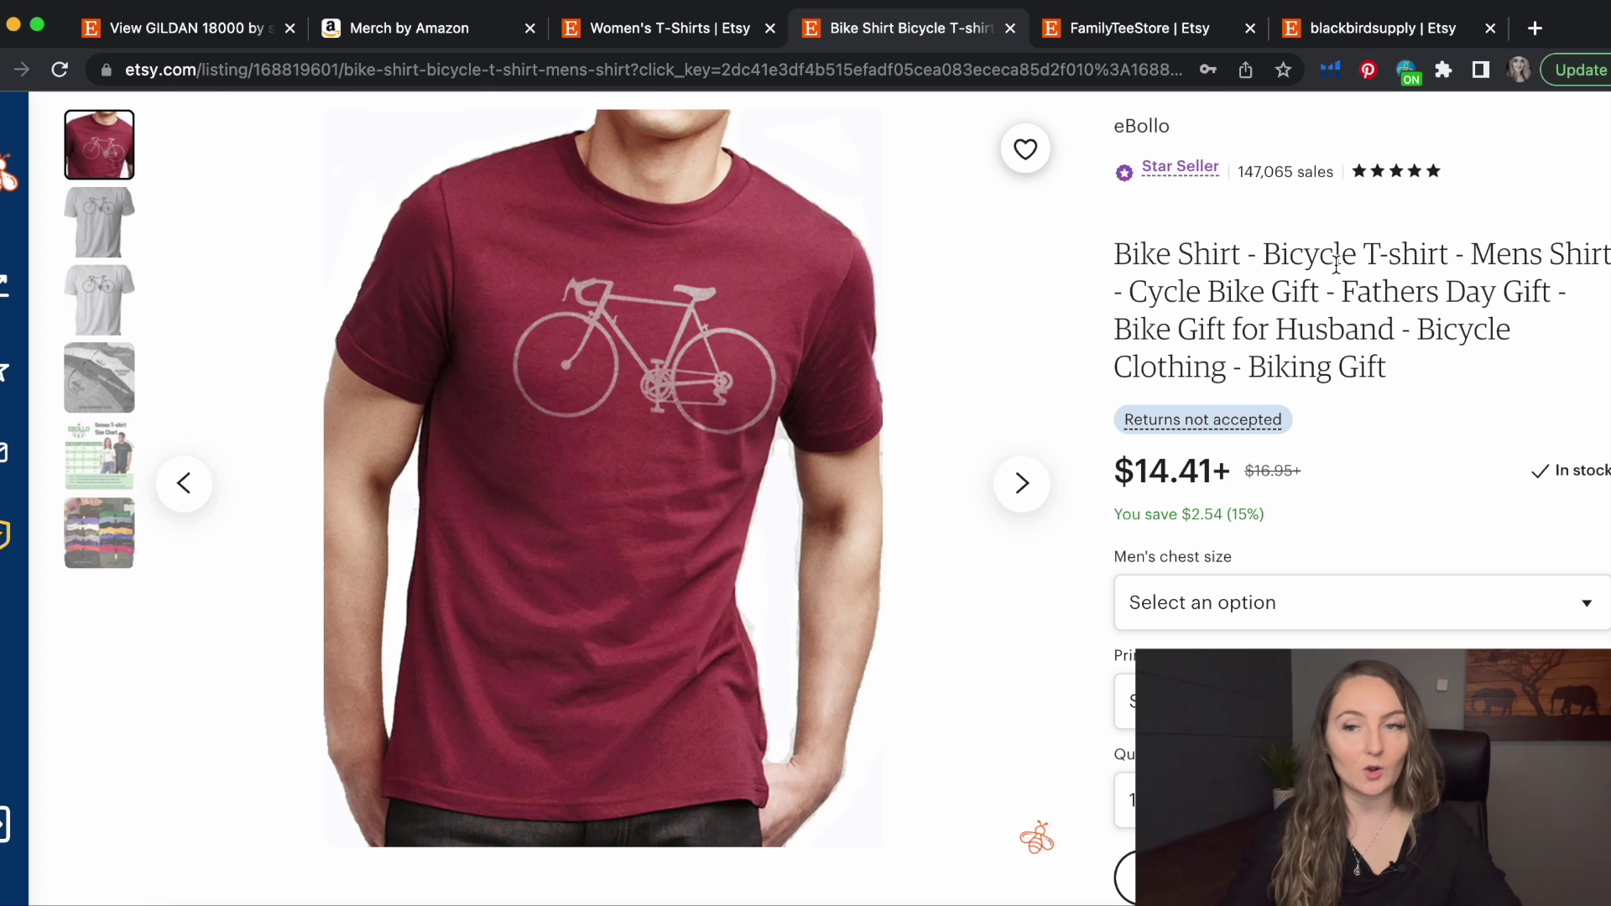
{"action": "scroll", "coordinate": [1336, 263], "scroll_direction": "up", "scroll_amount": 1}
{"action": "left_click", "coordinate": [1158, 200]}
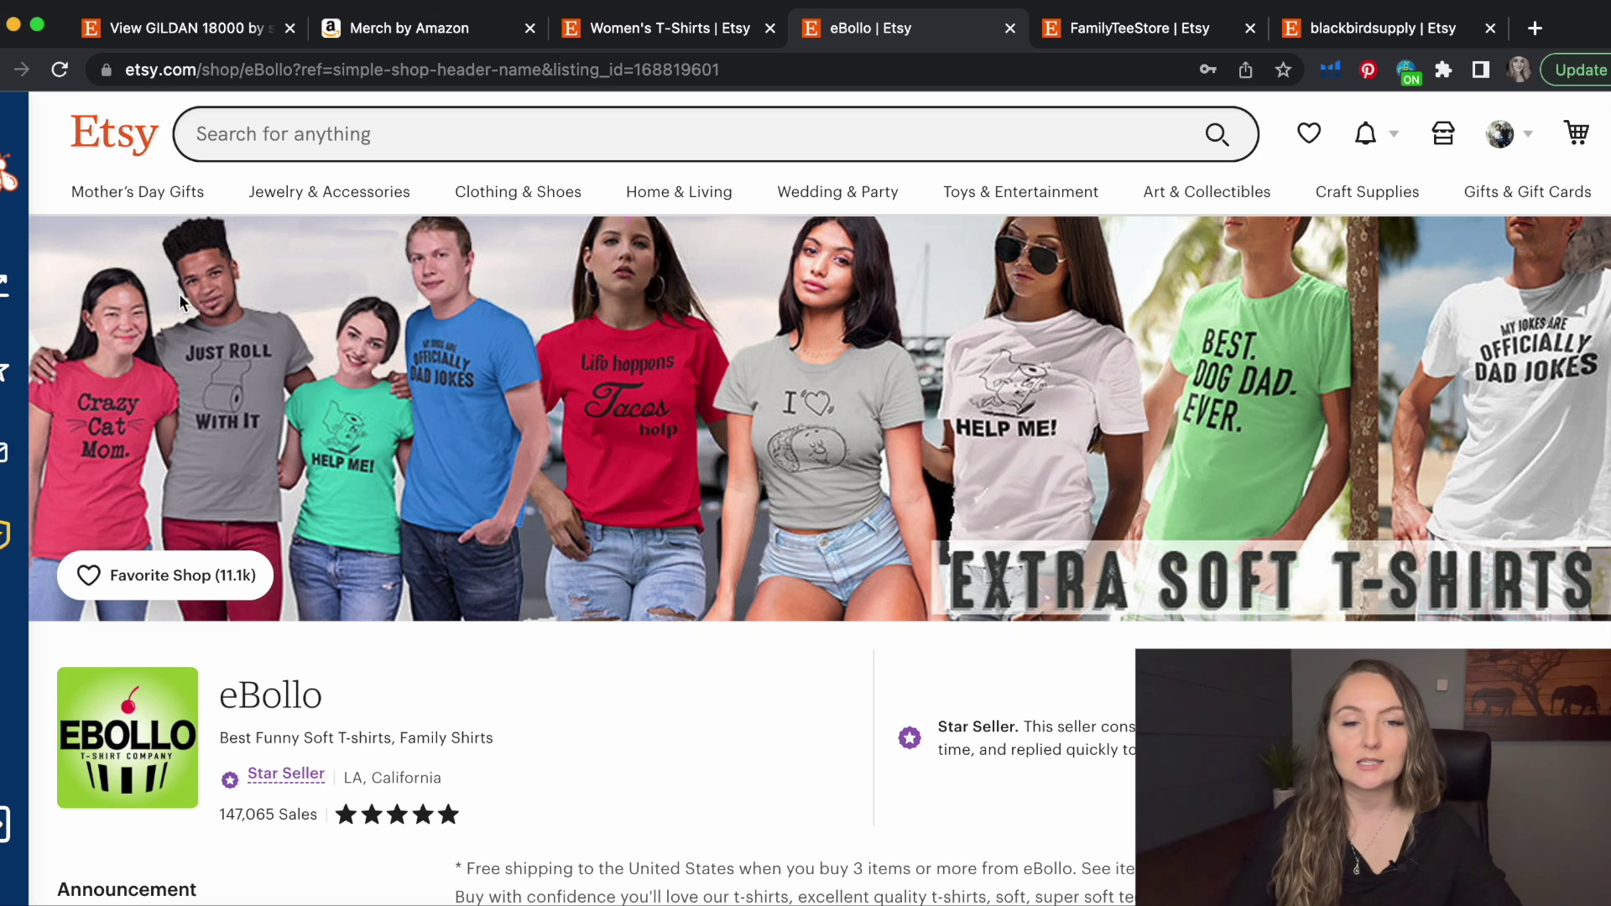
Run EverBee Analytics on eBollo's 36 listings and sort by estimated total sales
{"action": "mouse_move", "coordinate": [15, 286]}
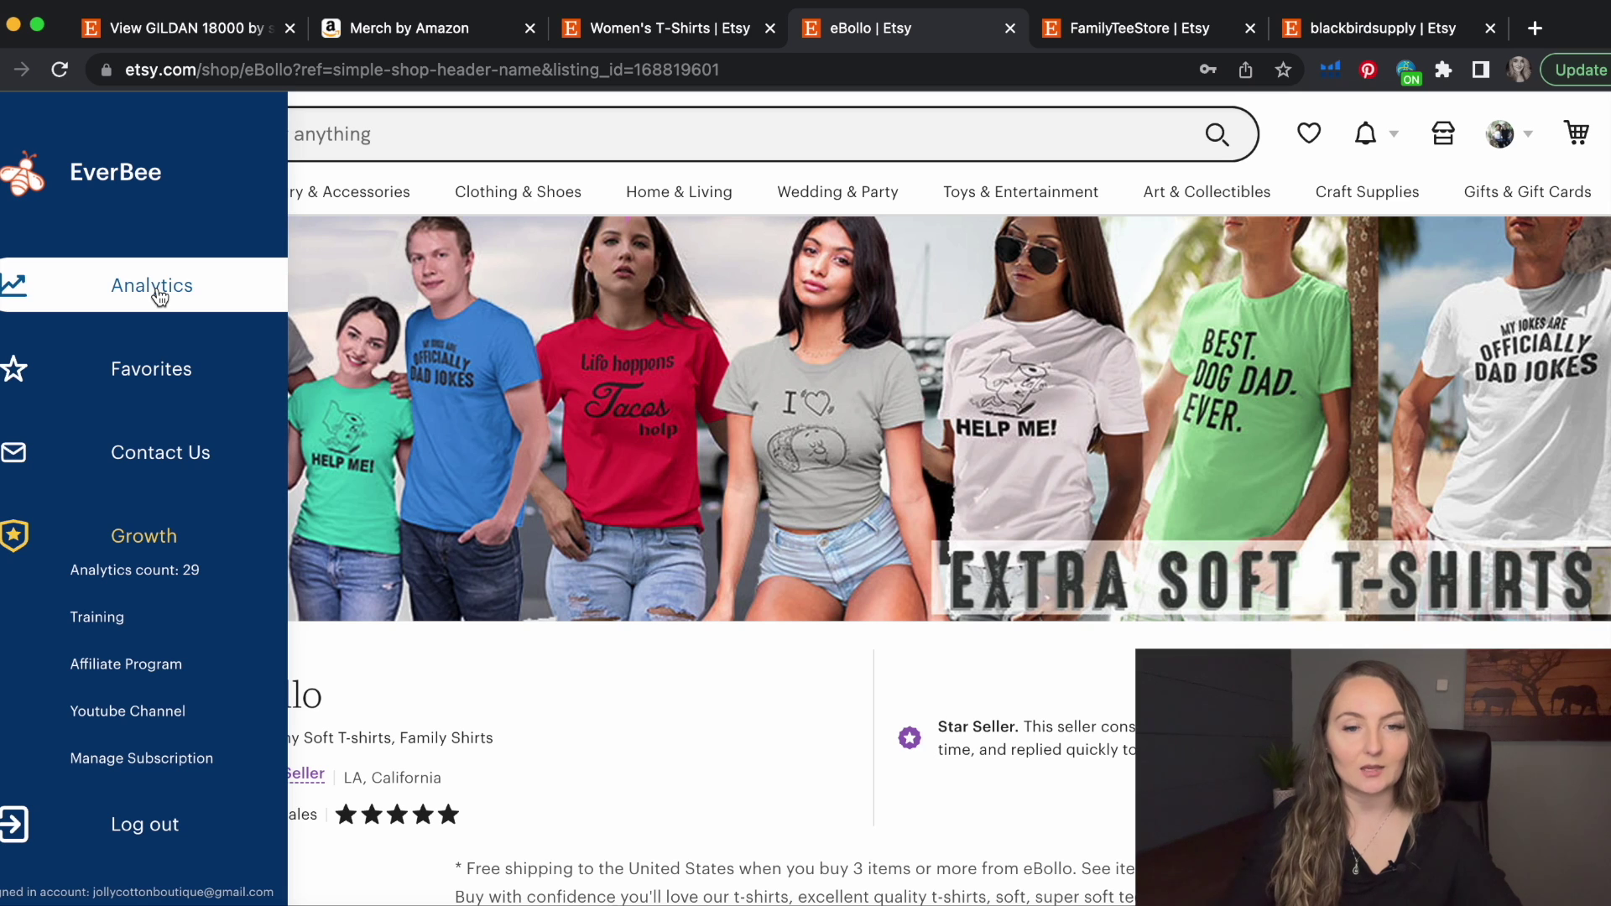
{"action": "left_click", "coordinate": [159, 297]}
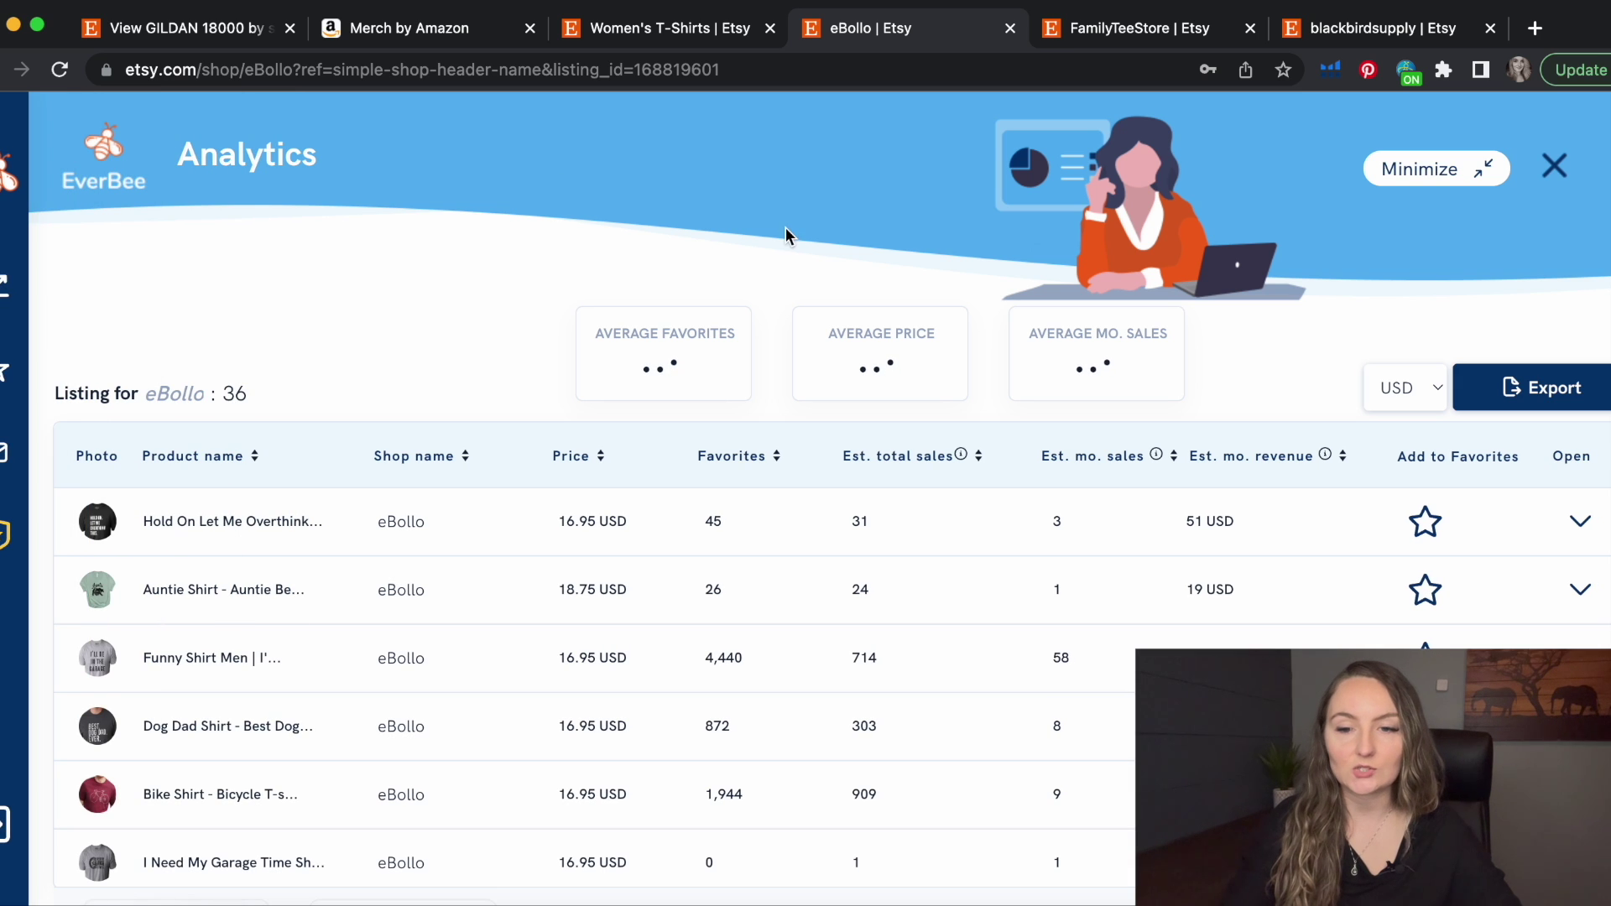
{"action": "left_click", "coordinate": [978, 457]}
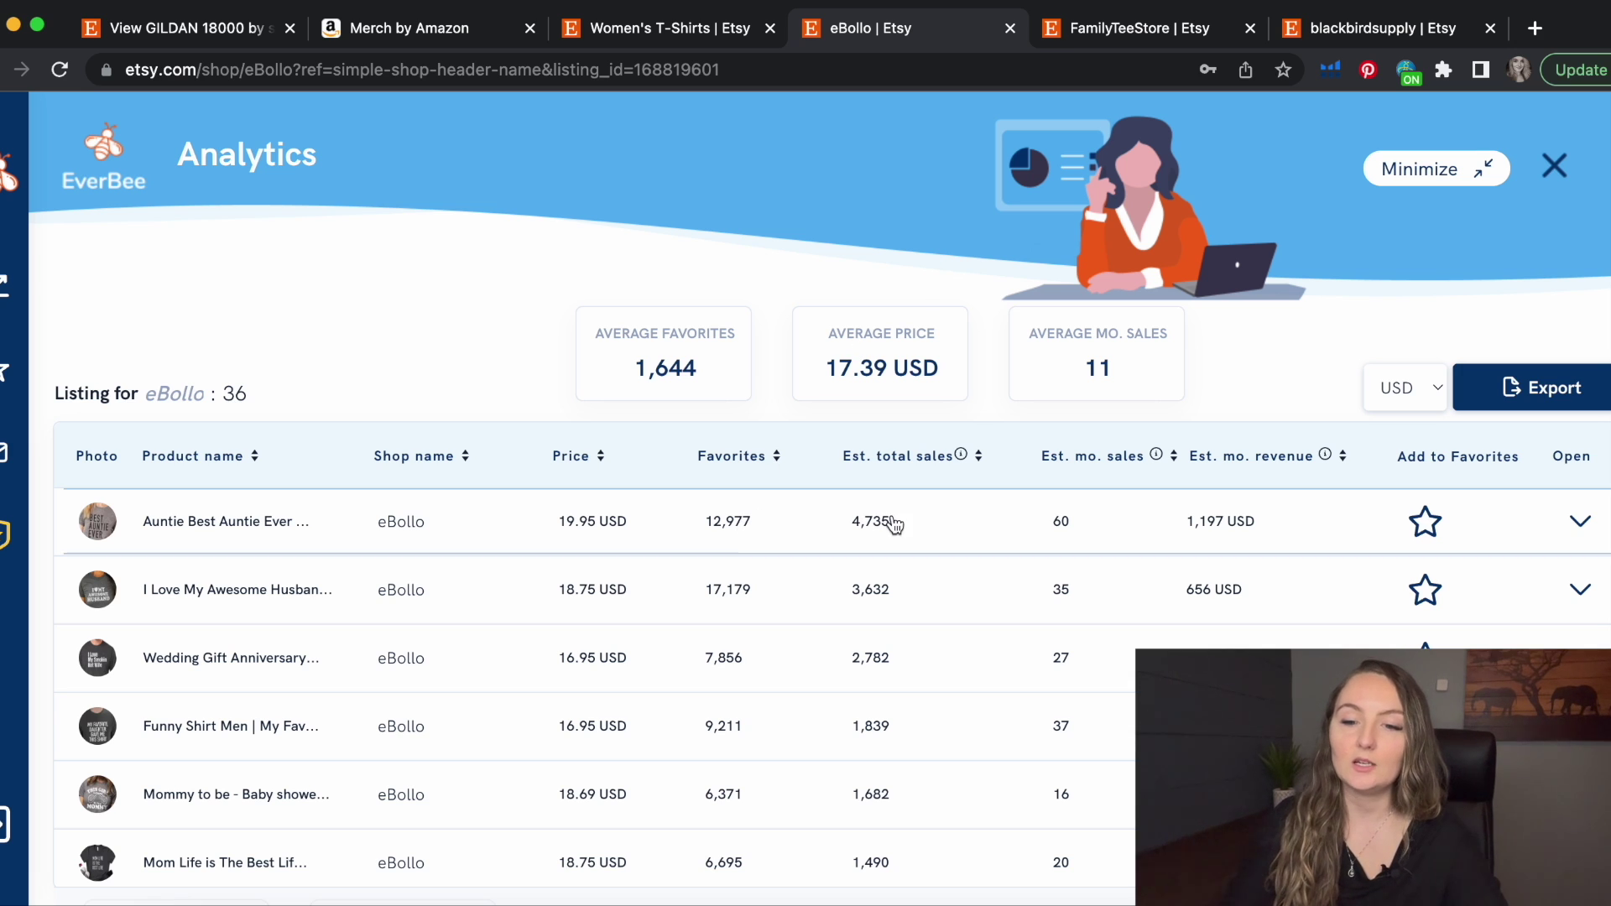
Review the Auntie and Awesome Husband listing details, then expand the Funny Shirt Men listing
{"action": "left_click", "coordinate": [955, 537]}
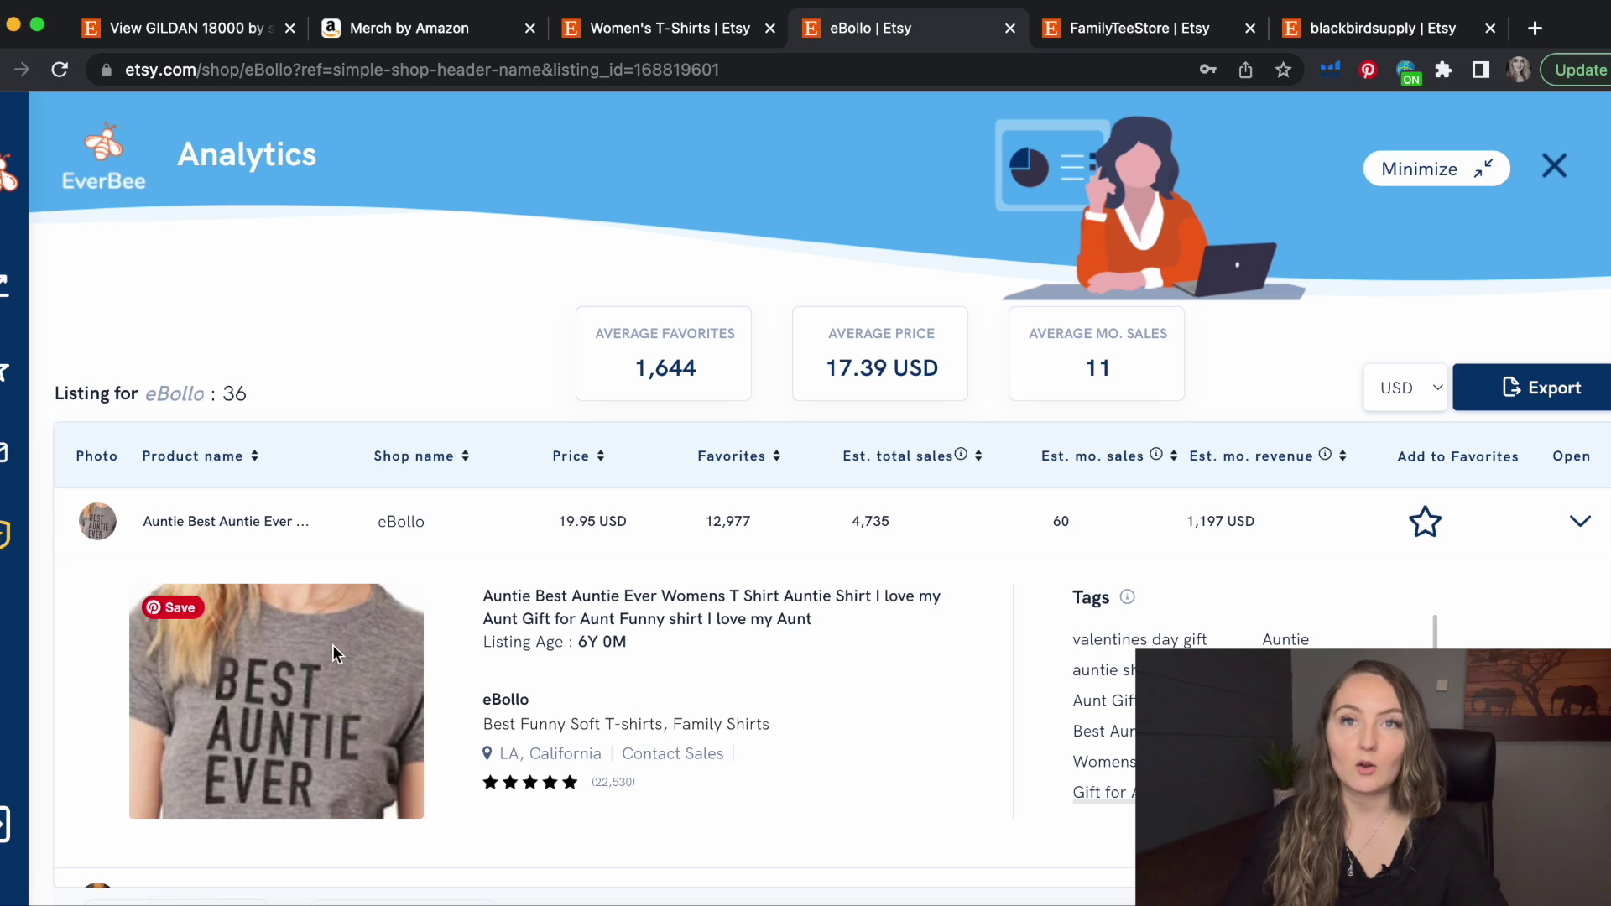
{"action": "left_click", "coordinate": [919, 528]}
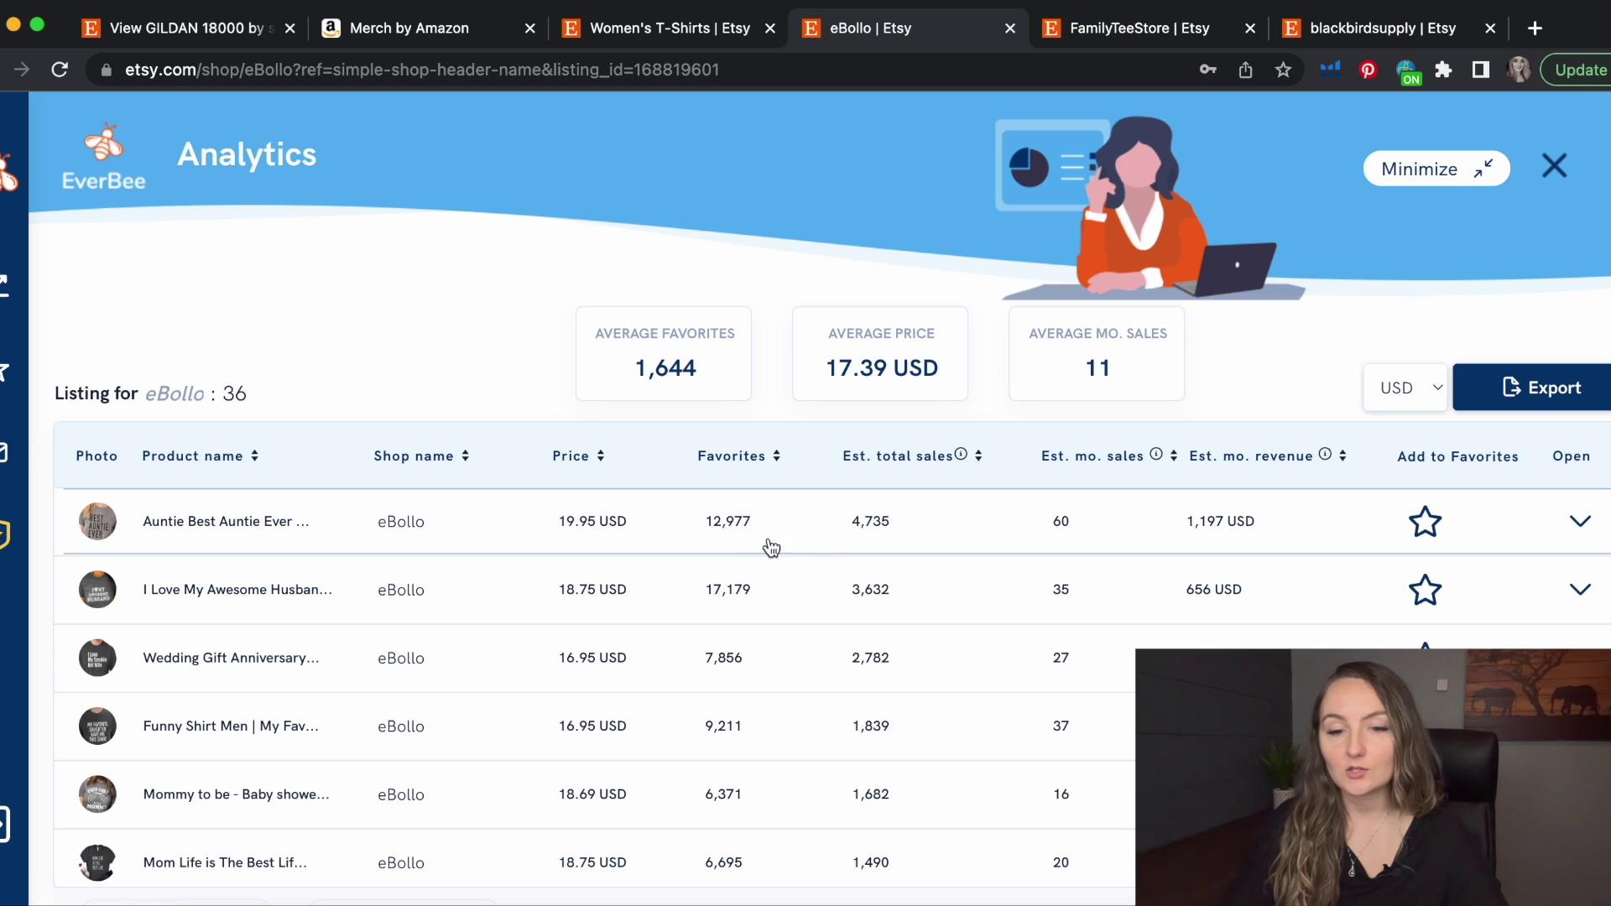
{"action": "left_click", "coordinate": [789, 600]}
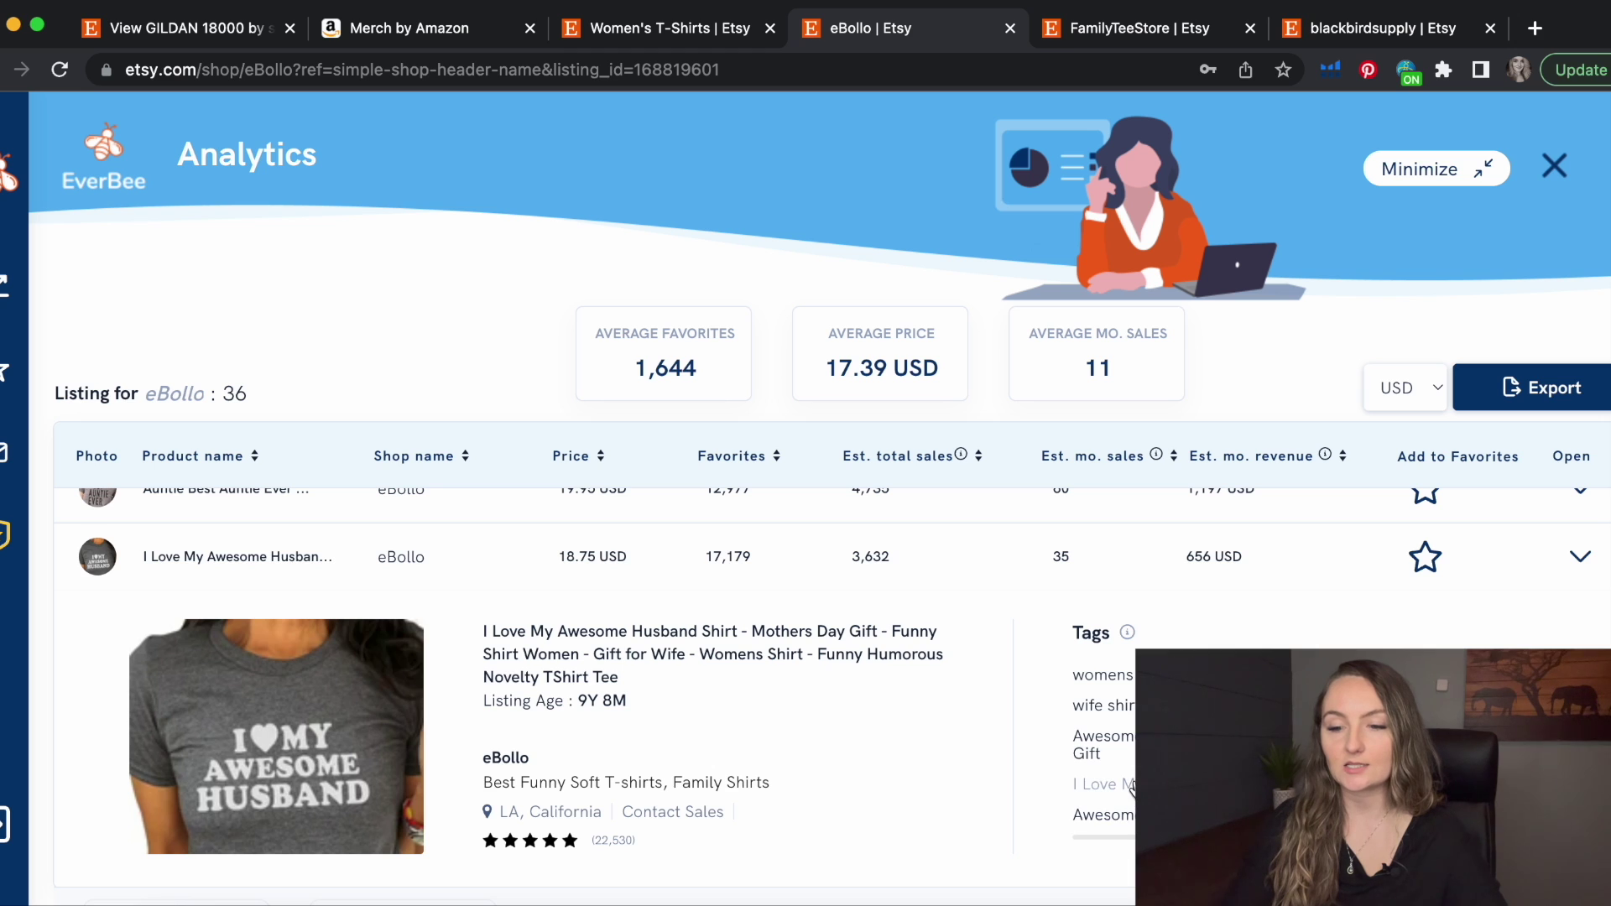
{"action": "scroll", "coordinate": [1124, 785], "scroll_direction": "down", "scroll_amount": 1}
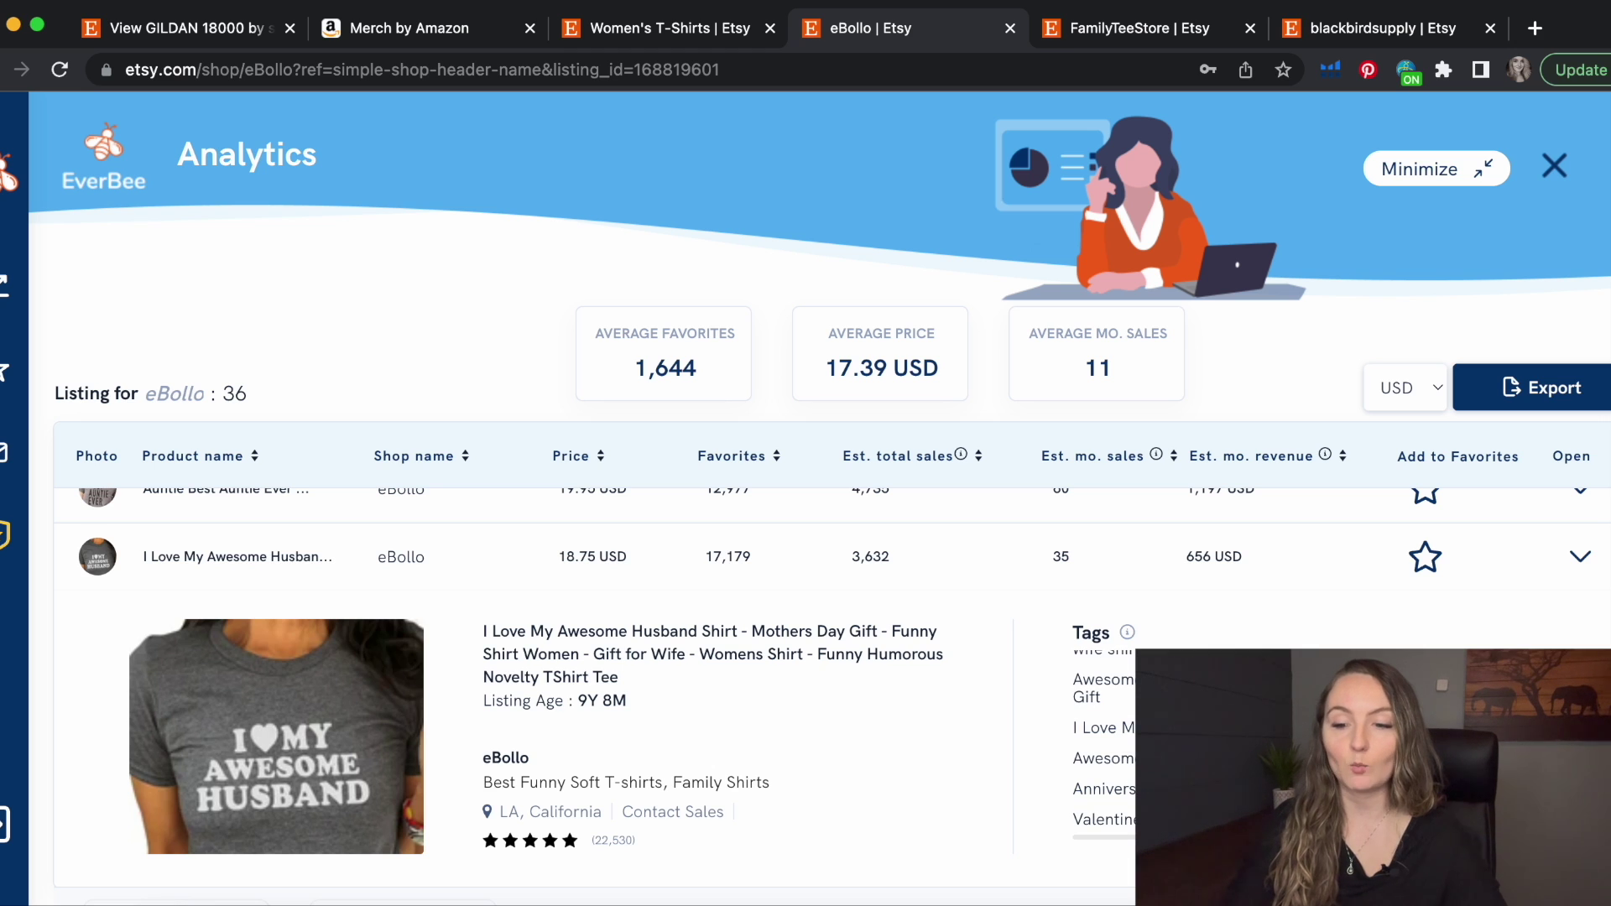
{"action": "scroll", "coordinate": [1129, 738], "scroll_direction": "up", "scroll_amount": 1}
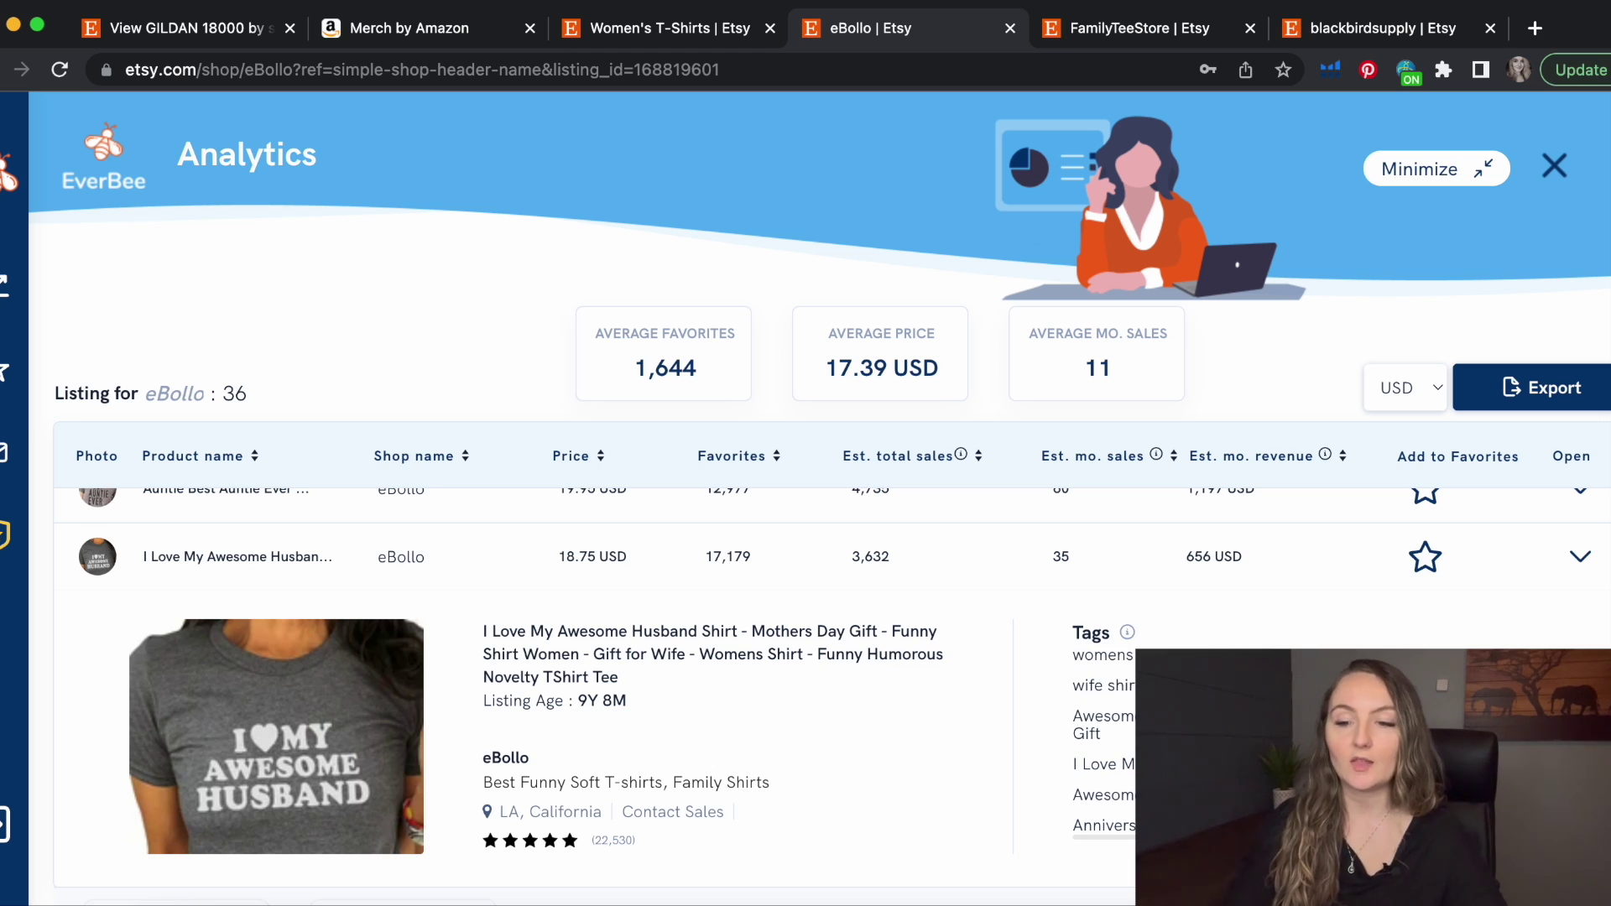
{"action": "scroll", "coordinate": [1103, 738], "scroll_direction": "up", "scroll_amount": 1}
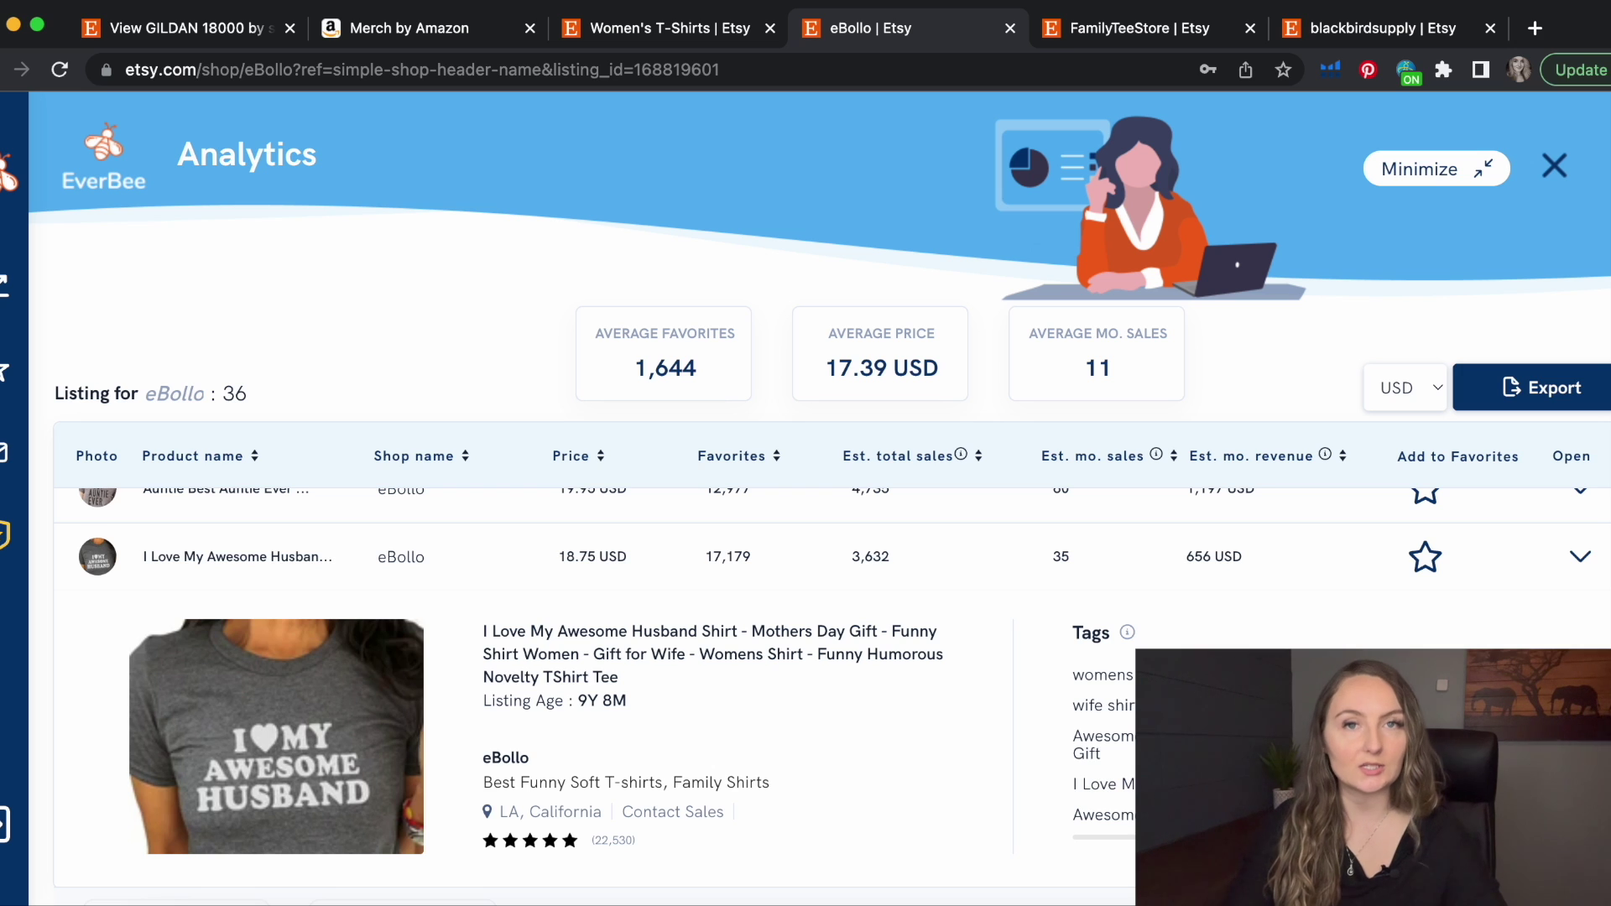
{"action": "left_click", "coordinate": [1028, 566]}
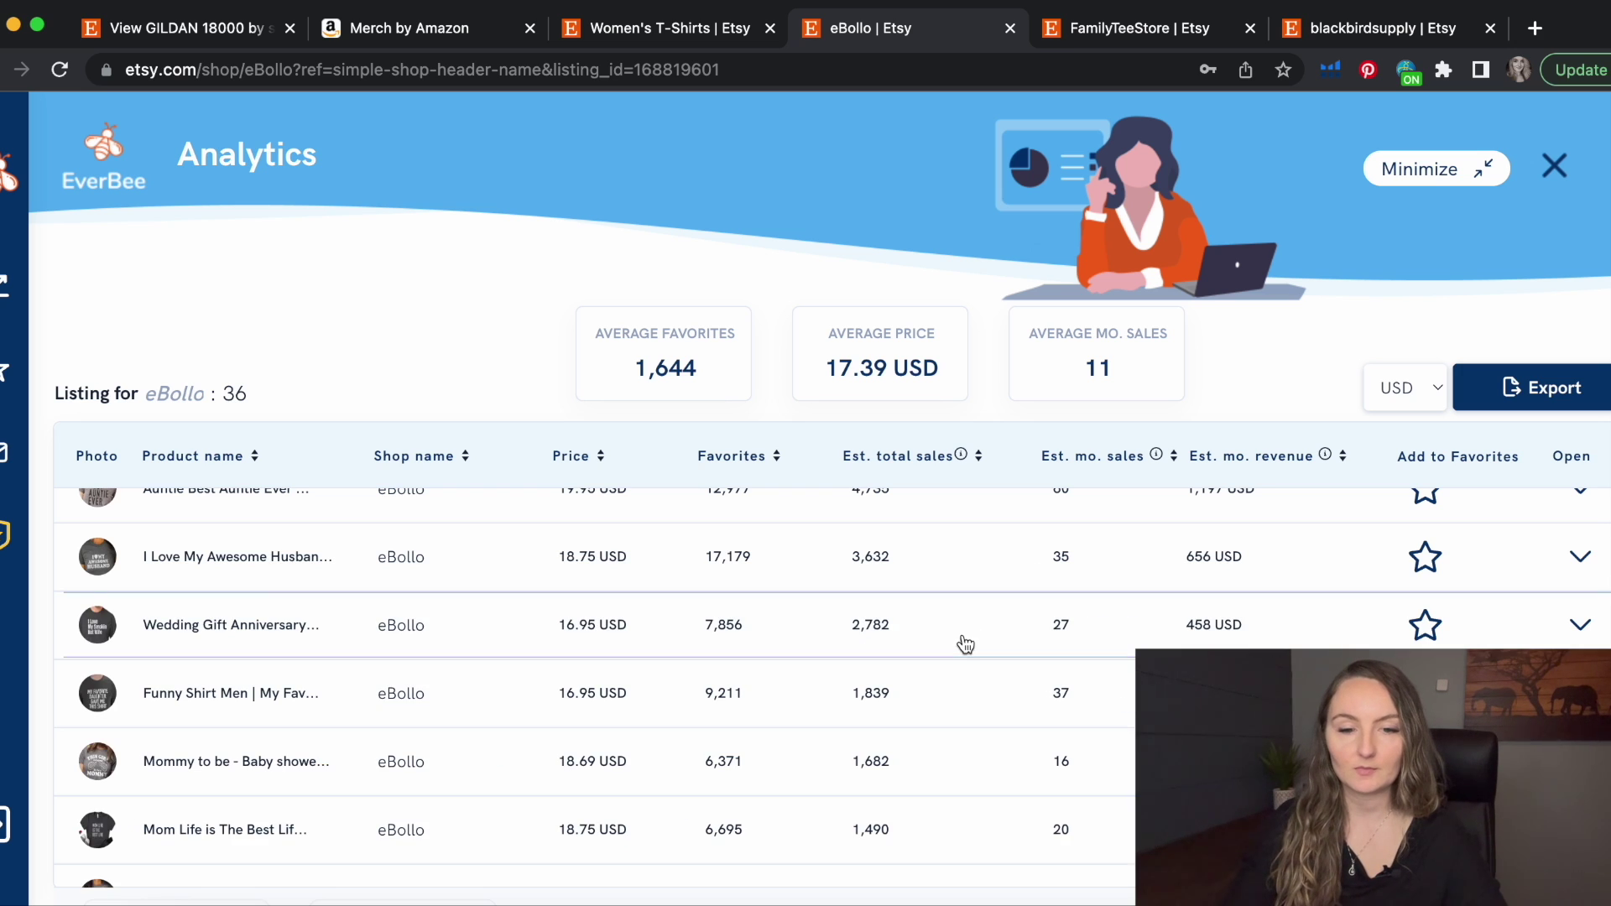
{"action": "left_click", "coordinate": [955, 683]}
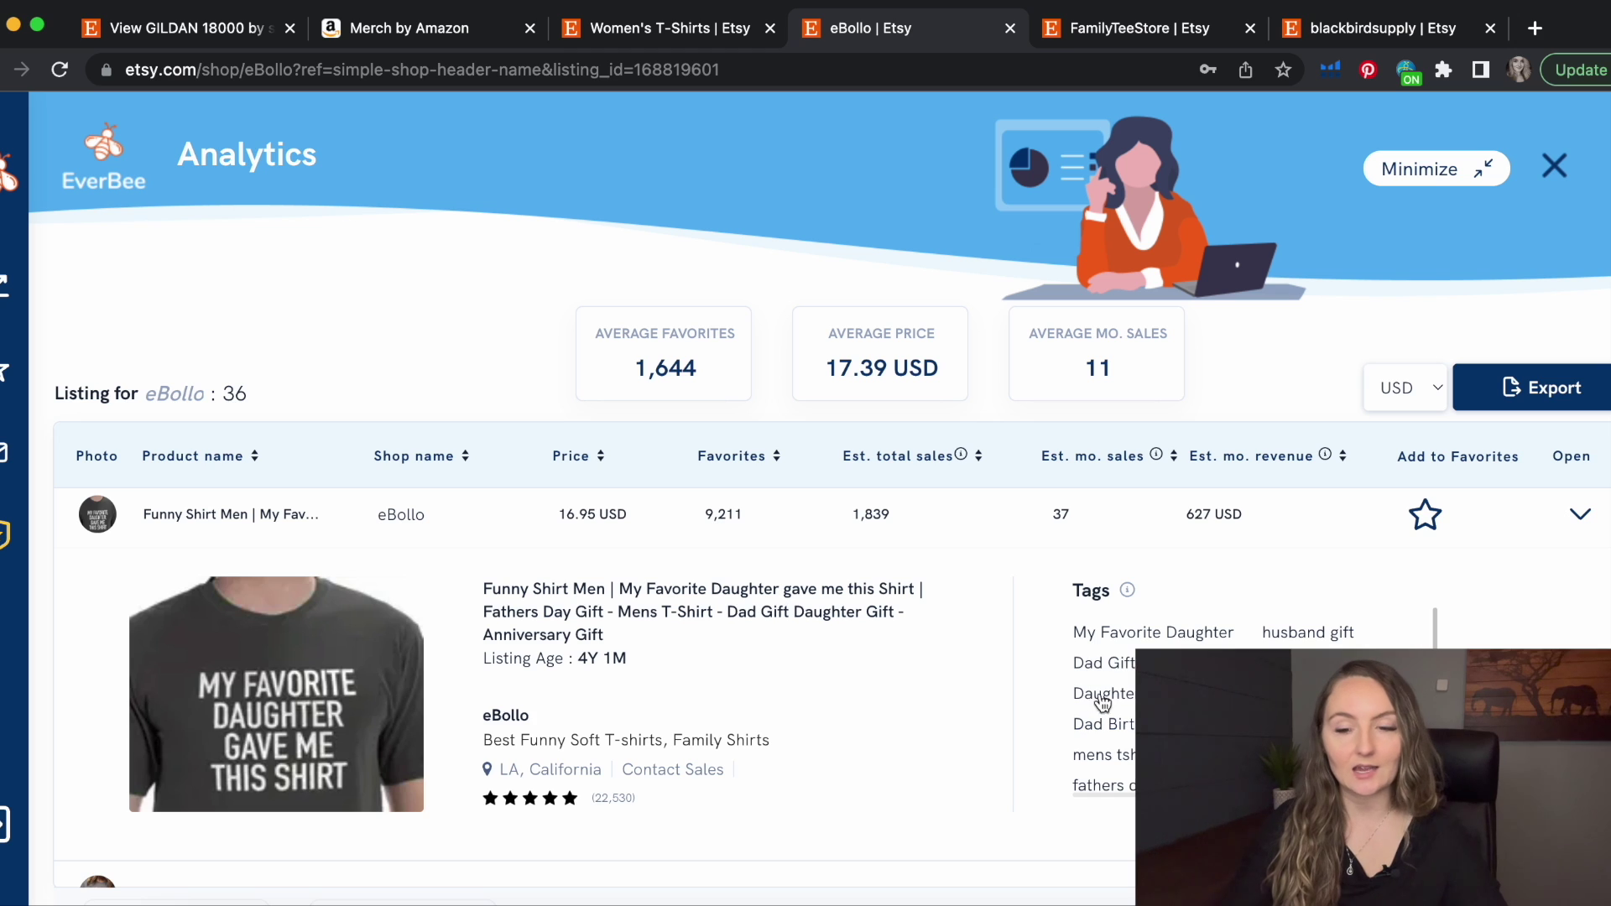
Copy the 'Dad Gift' tag from My Favorite Daughter shirt and collapse its details
{"action": "left_click", "coordinate": [1127, 664]}
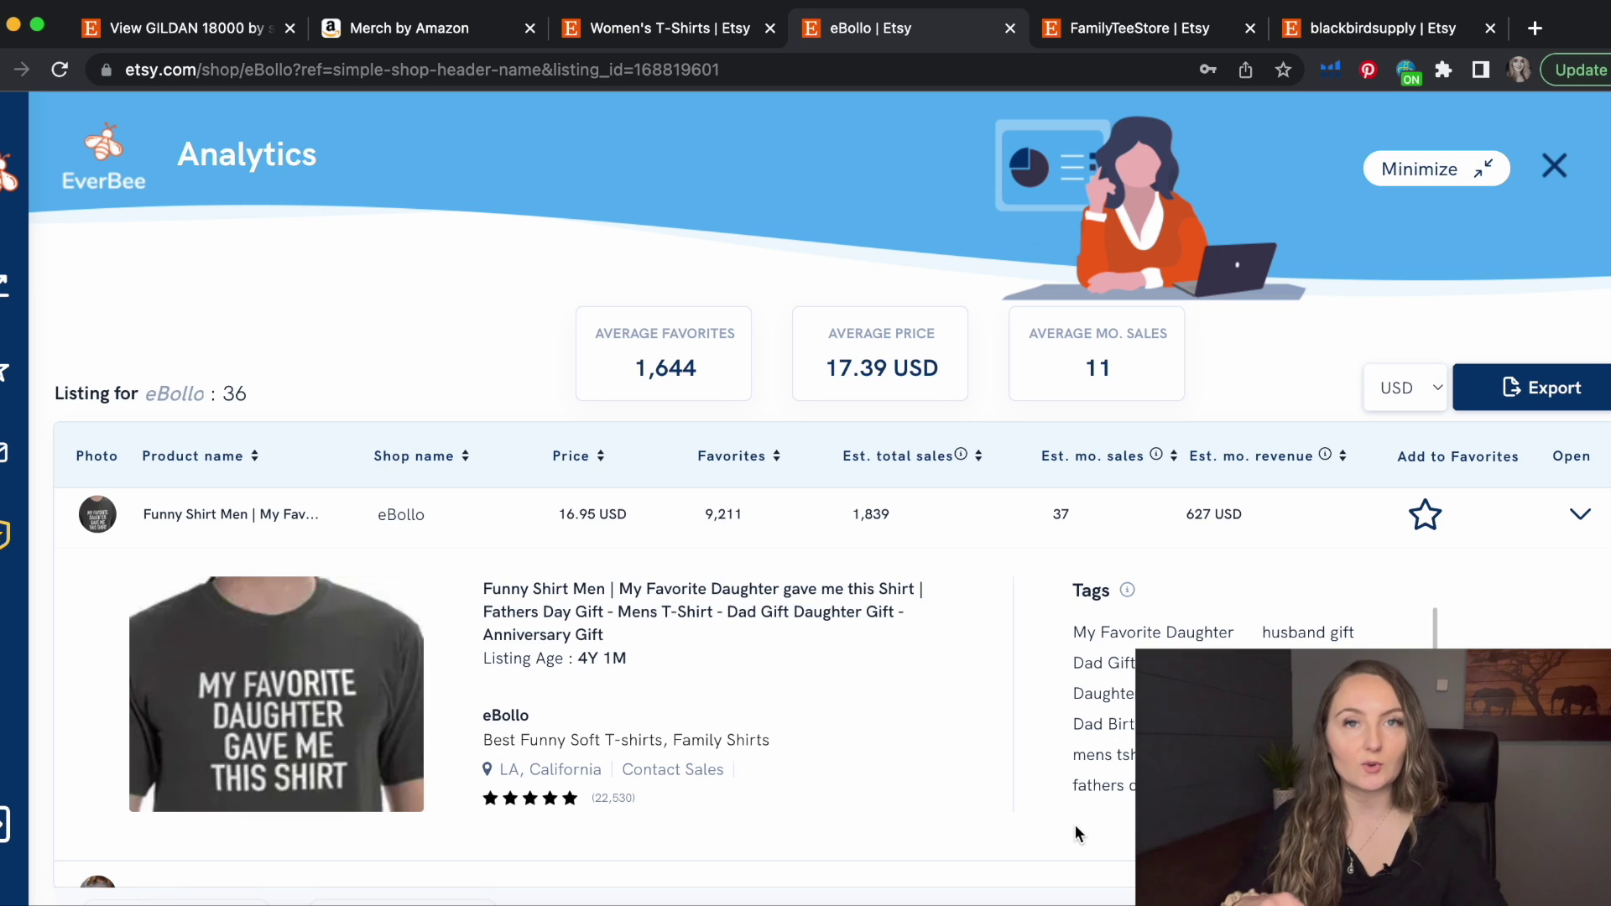
{"action": "left_click", "coordinate": [874, 522]}
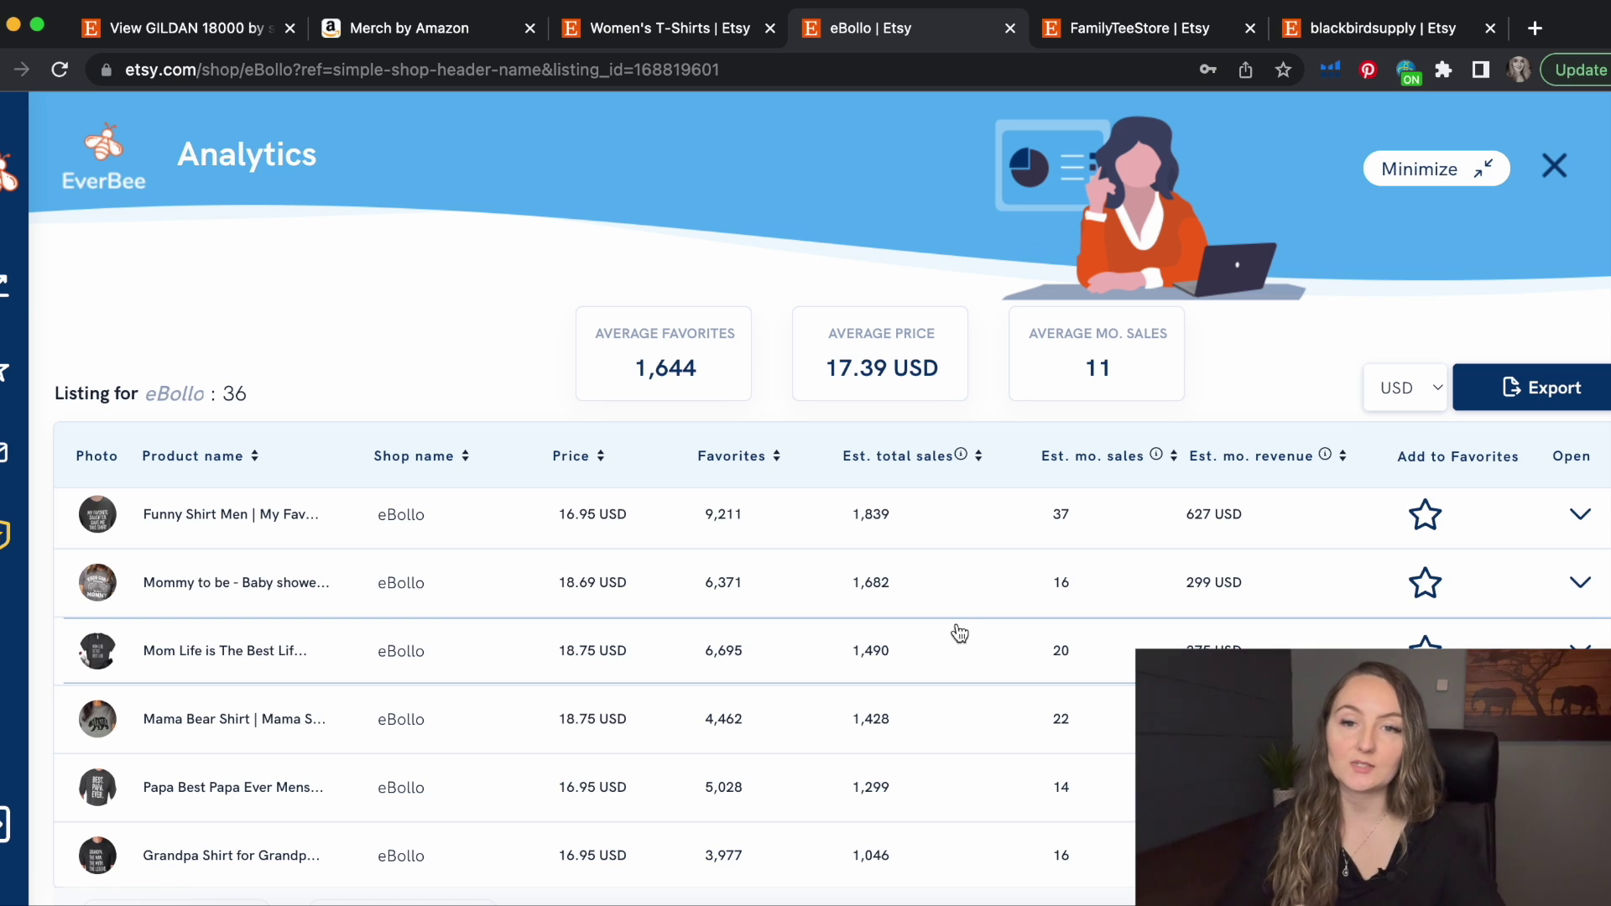
Go back from the Bike Shirt listing to eBollo's shop page and scroll to its reviews
{"action": "key", "text": "super+bracketleft"}
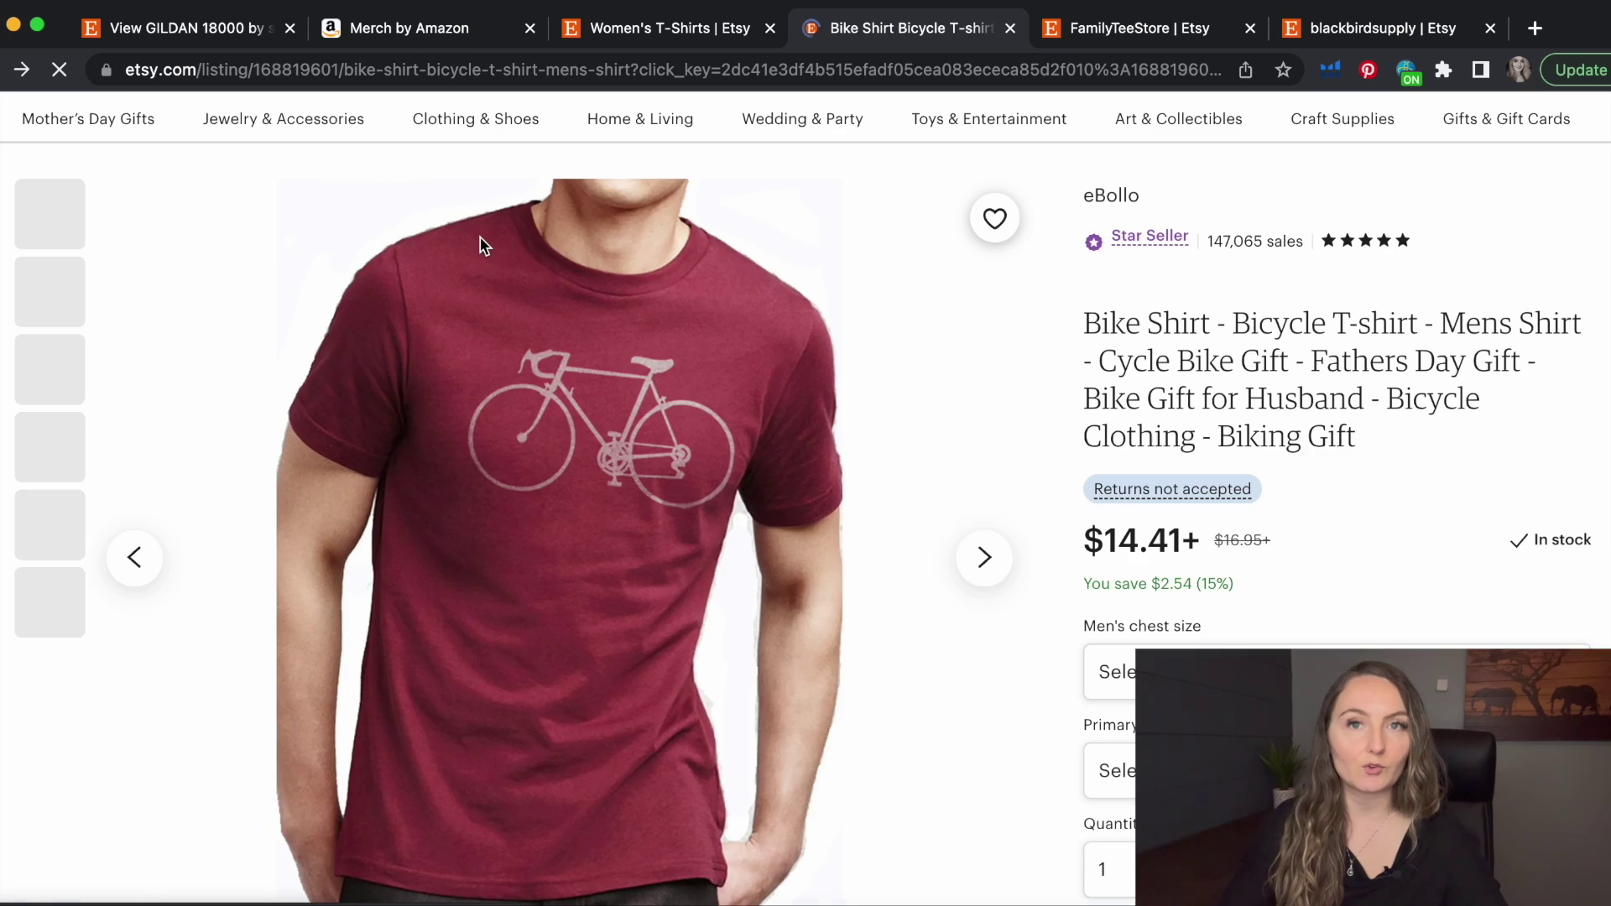
{"action": "left_click", "coordinate": [1141, 195]}
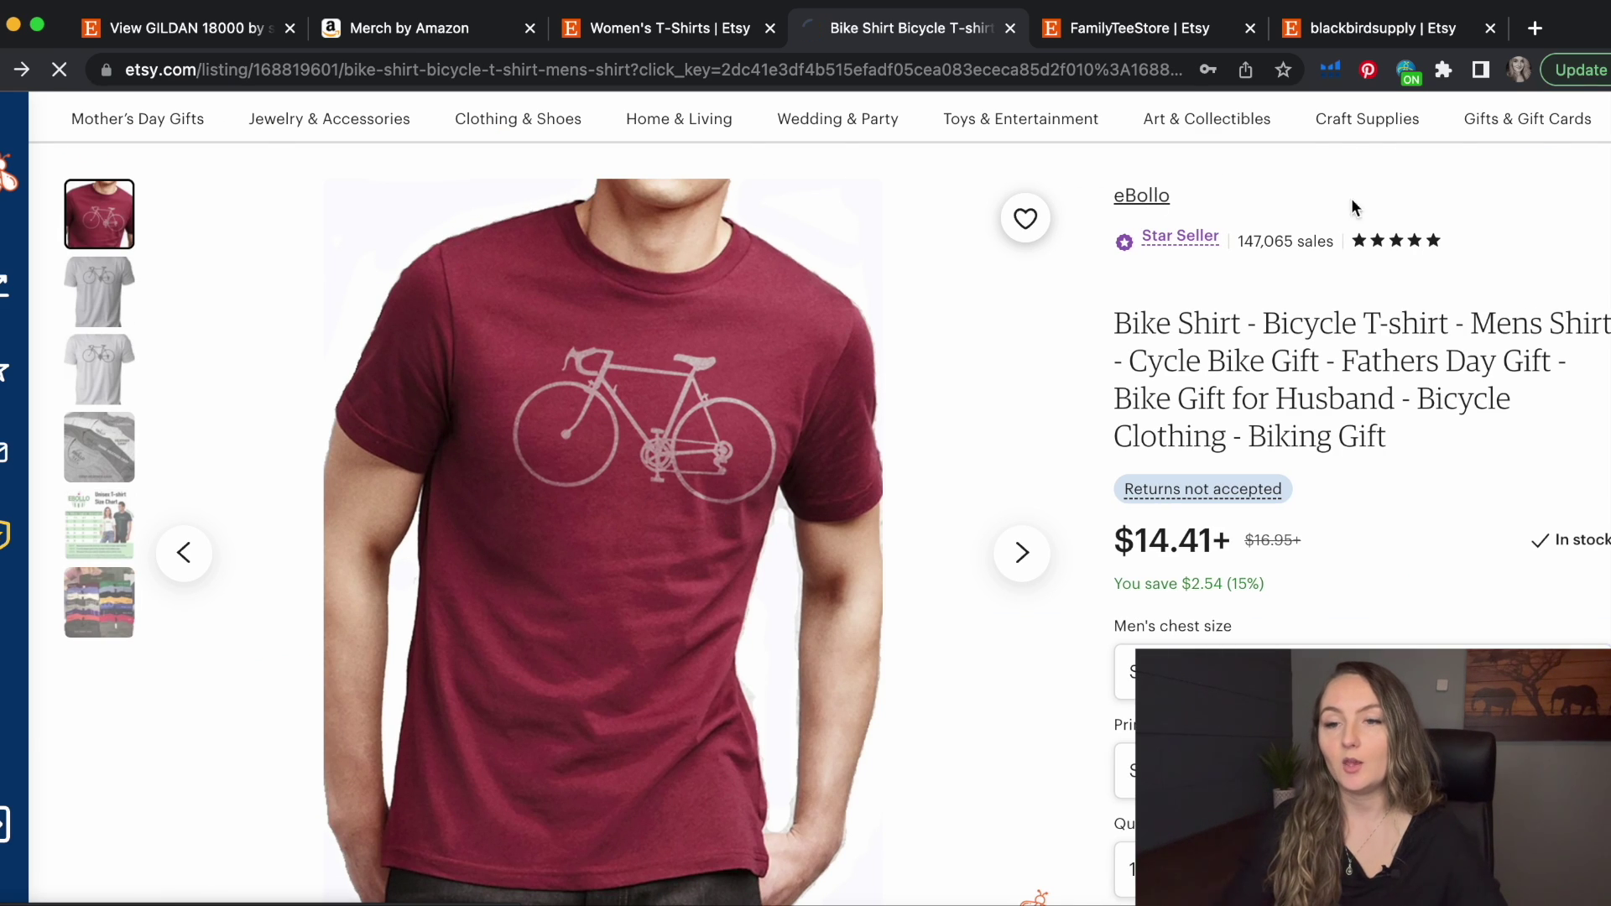
{"action": "scroll", "coordinate": [1249, 439], "scroll_direction": "down", "scroll_amount": 12}
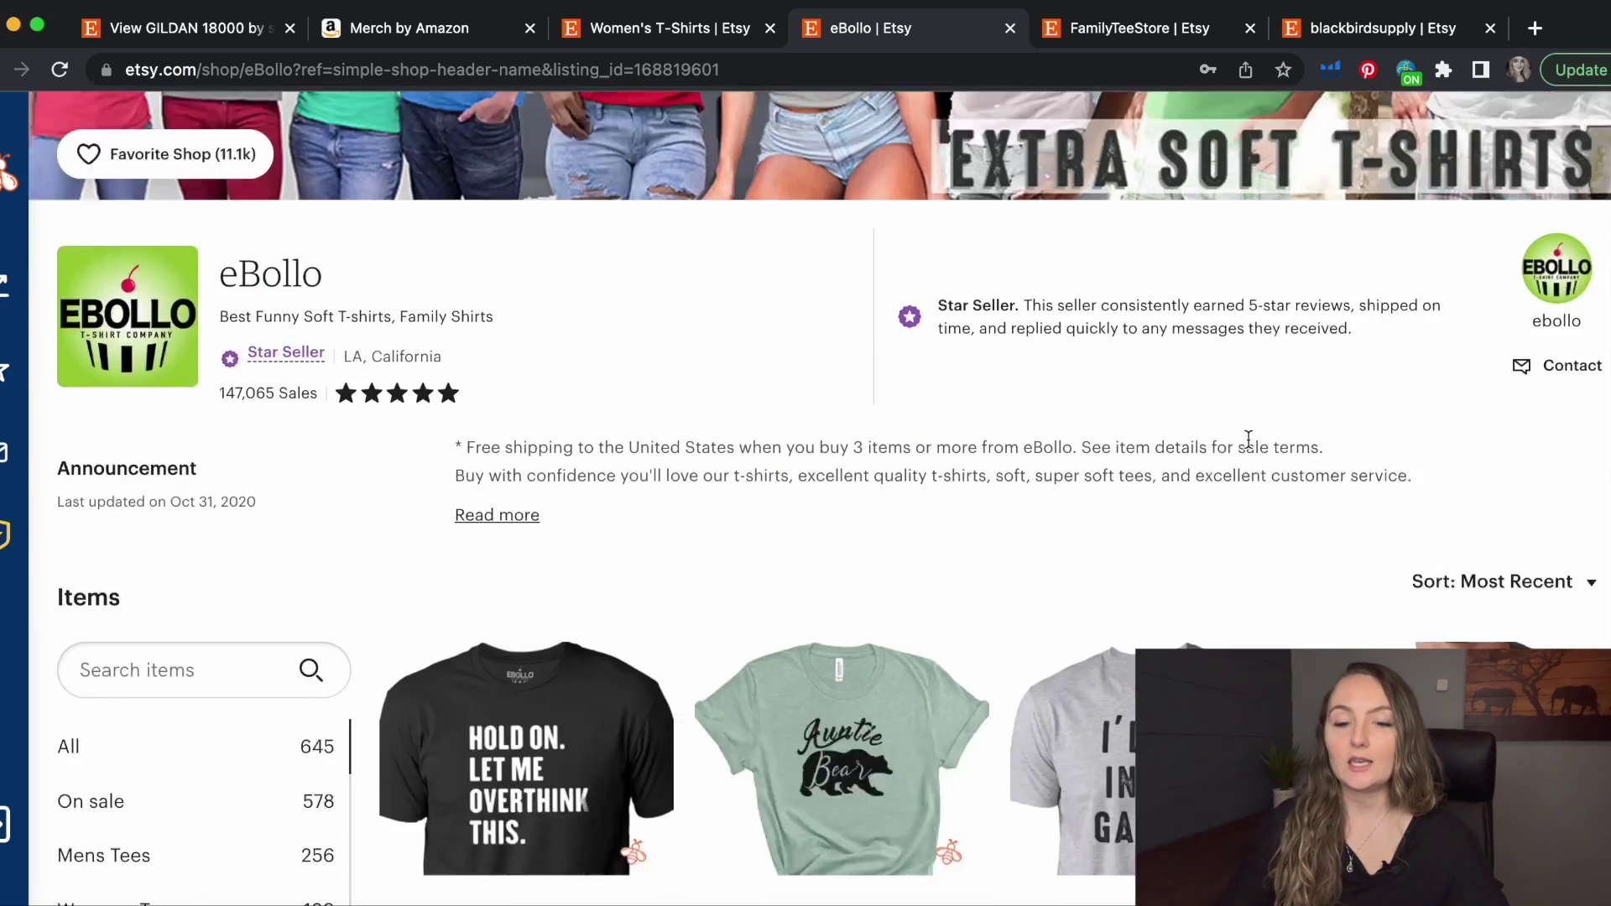
{"action": "scroll", "coordinate": [1248, 439], "scroll_direction": "up", "scroll_amount": 3}
{"action": "scroll", "coordinate": [1249, 439], "scroll_direction": "up", "scroll_amount": 2}
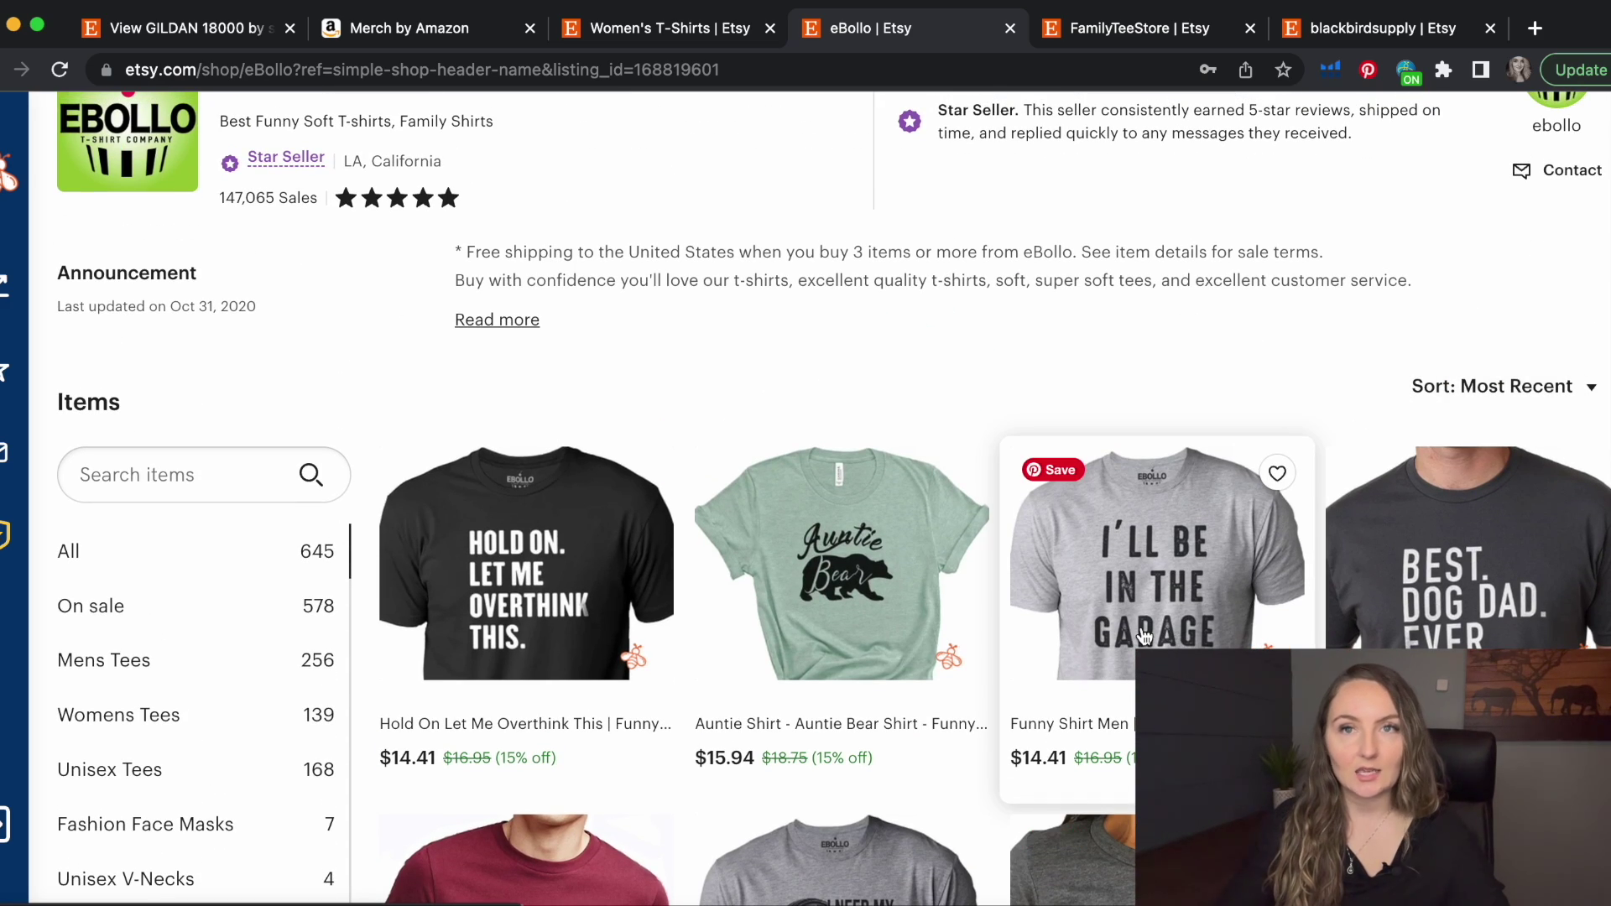
{"action": "scroll", "coordinate": [1076, 767], "scroll_direction": "down", "scroll_amount": 20}
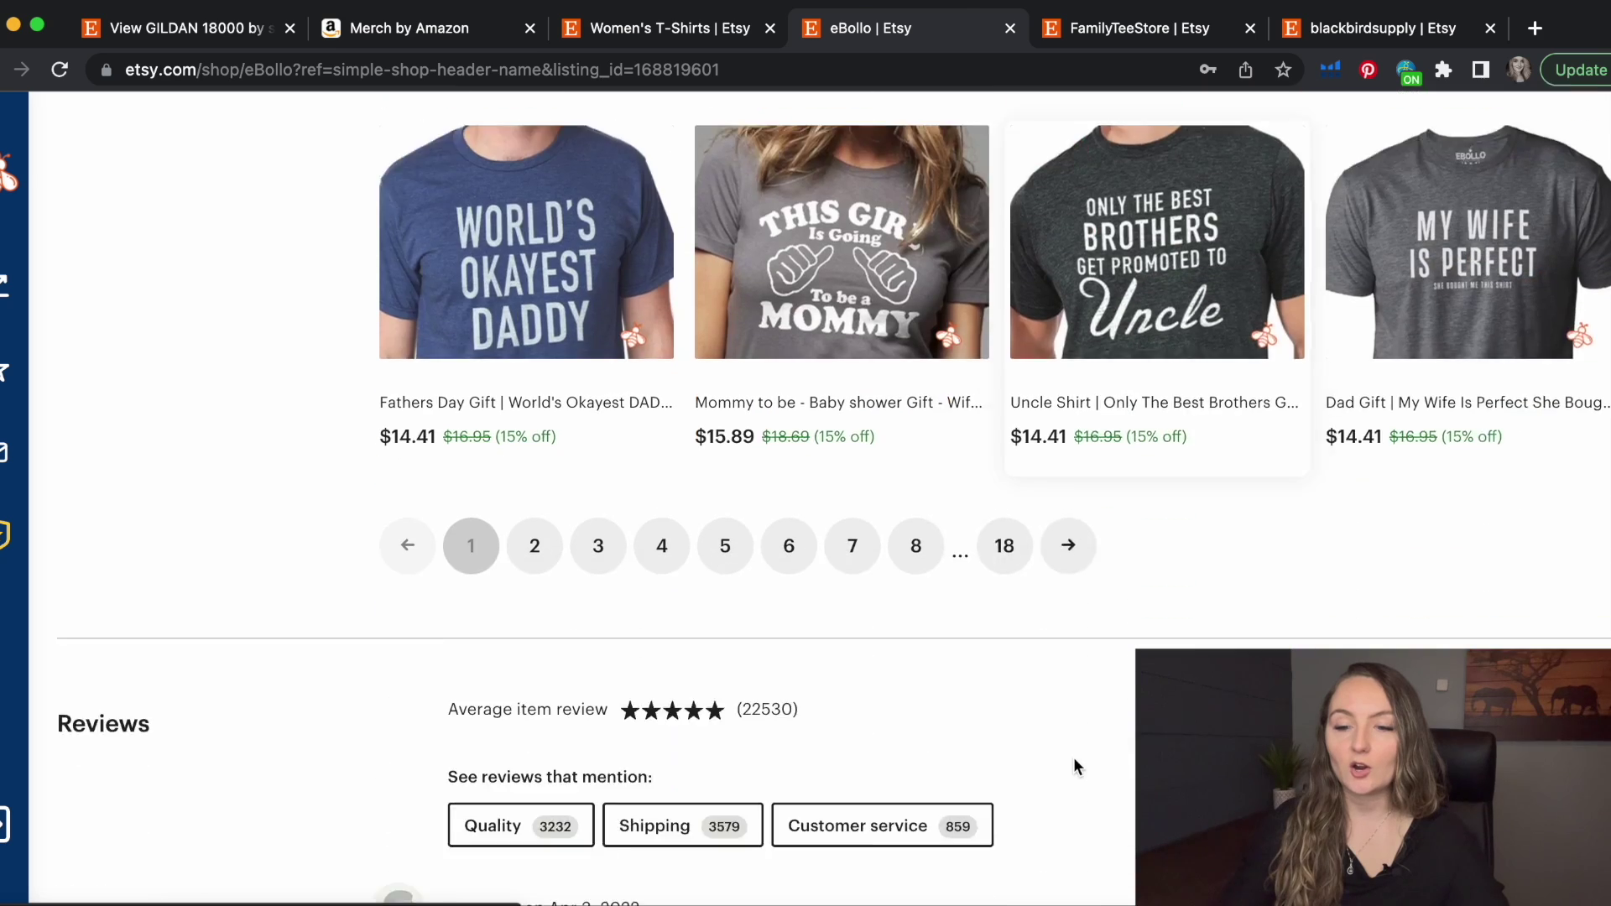
Sort eBollo's shop reviews by Newest and open the reviewed My Favorite Daughter shirt listing
{"action": "left_click", "coordinate": [1510, 436]}
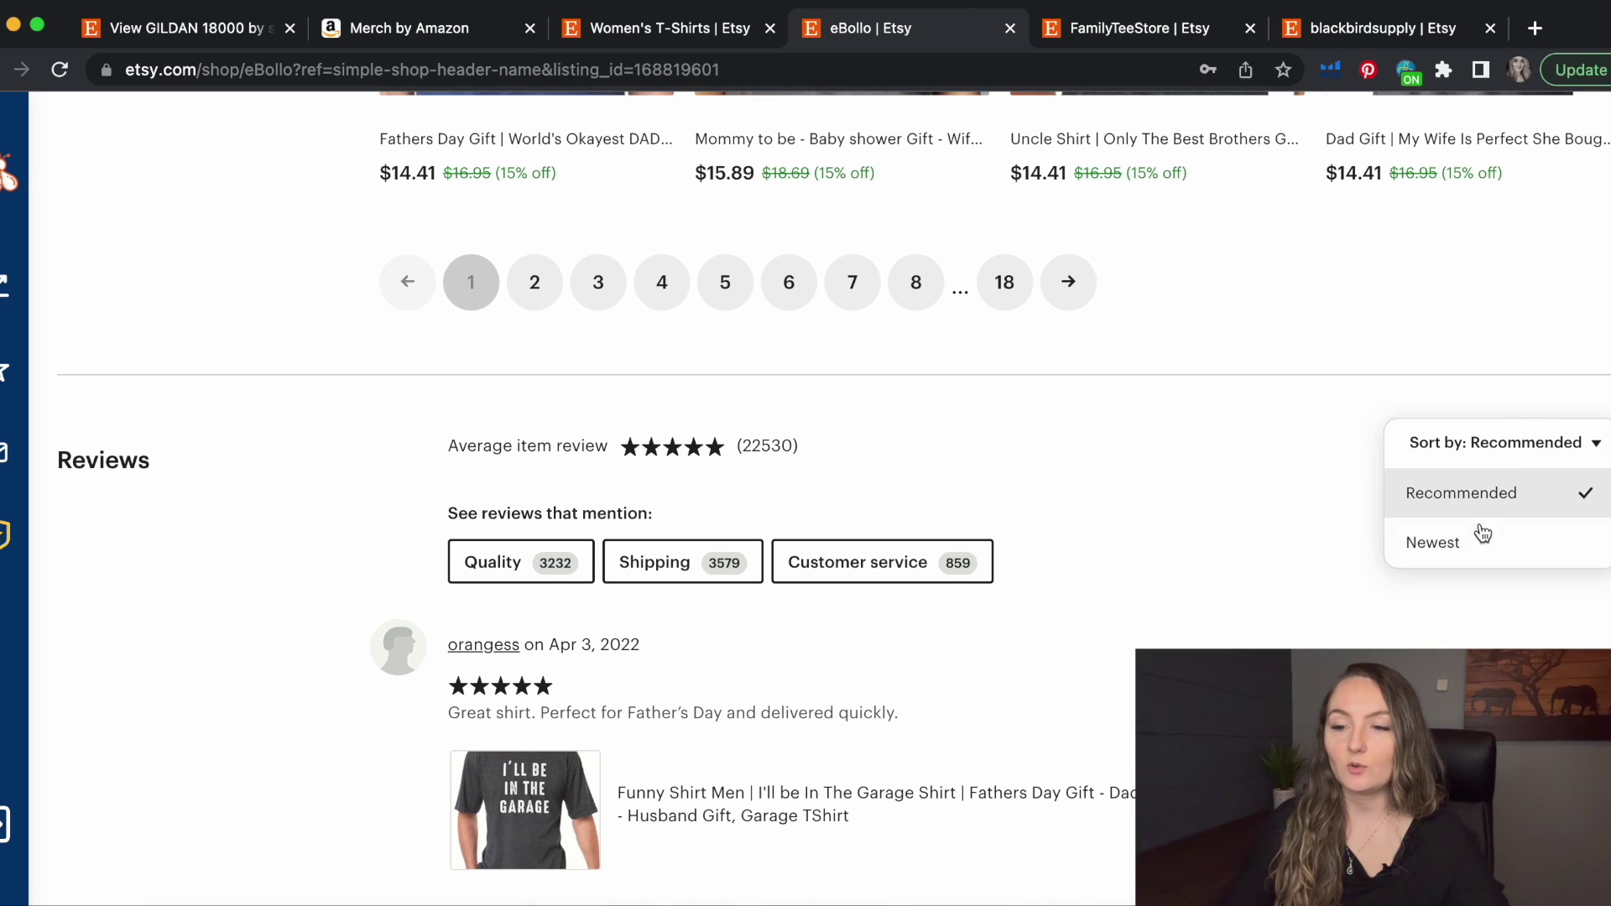
{"action": "left_click", "coordinate": [1433, 543]}
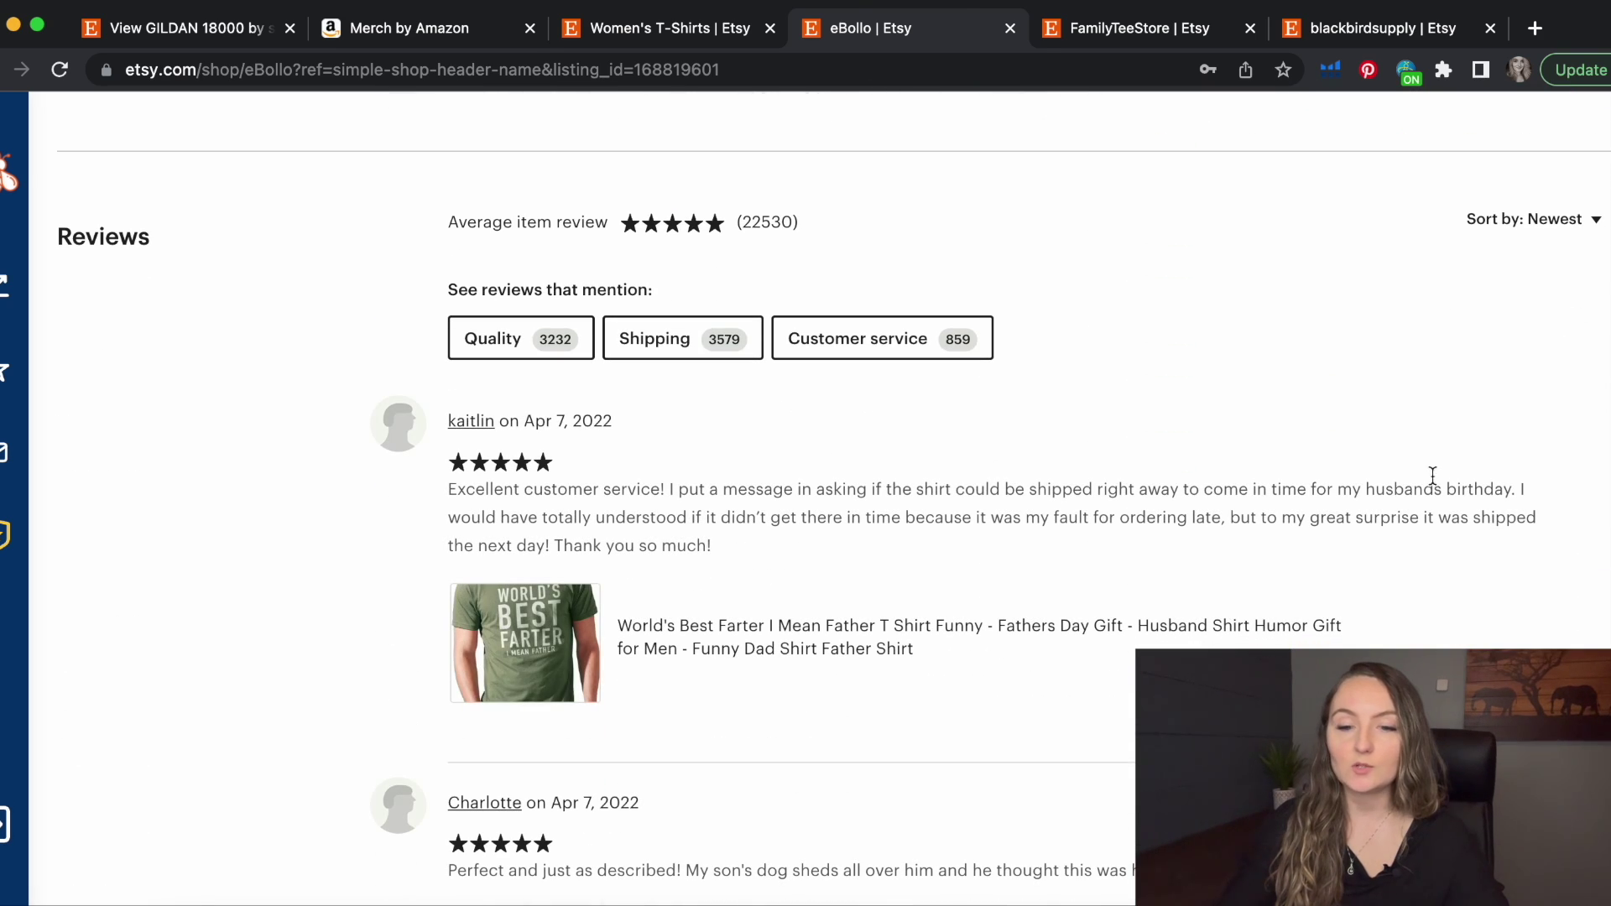
{"action": "scroll", "coordinate": [1068, 570], "scroll_direction": "down", "scroll_amount": 8}
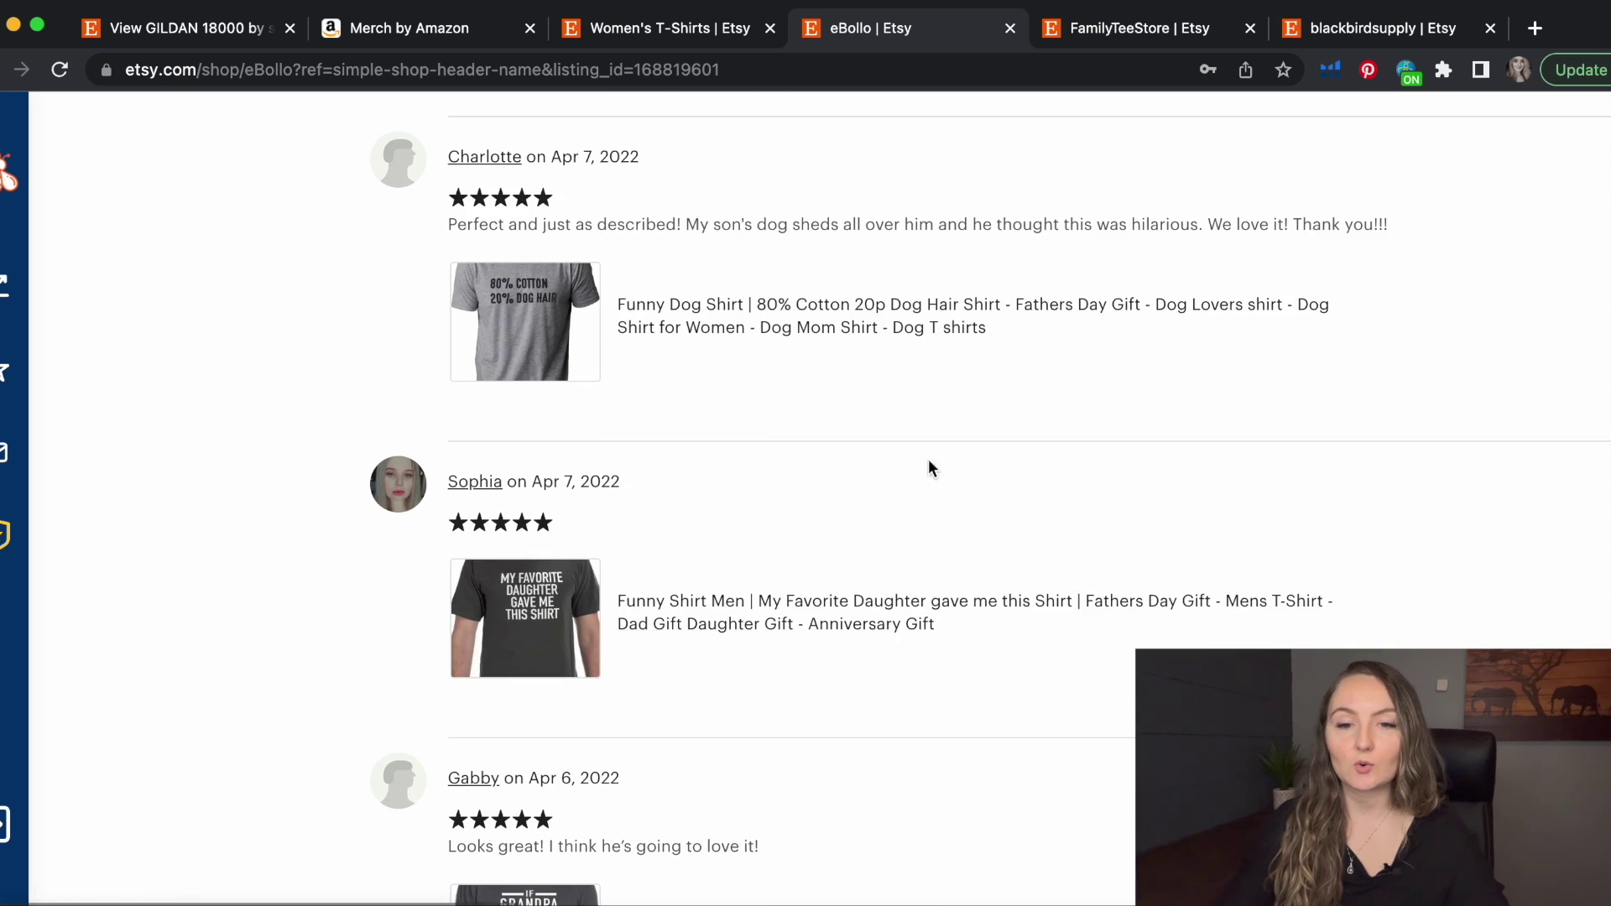
{"action": "scroll", "coordinate": [763, 645], "scroll_direction": "down", "scroll_amount": 4}
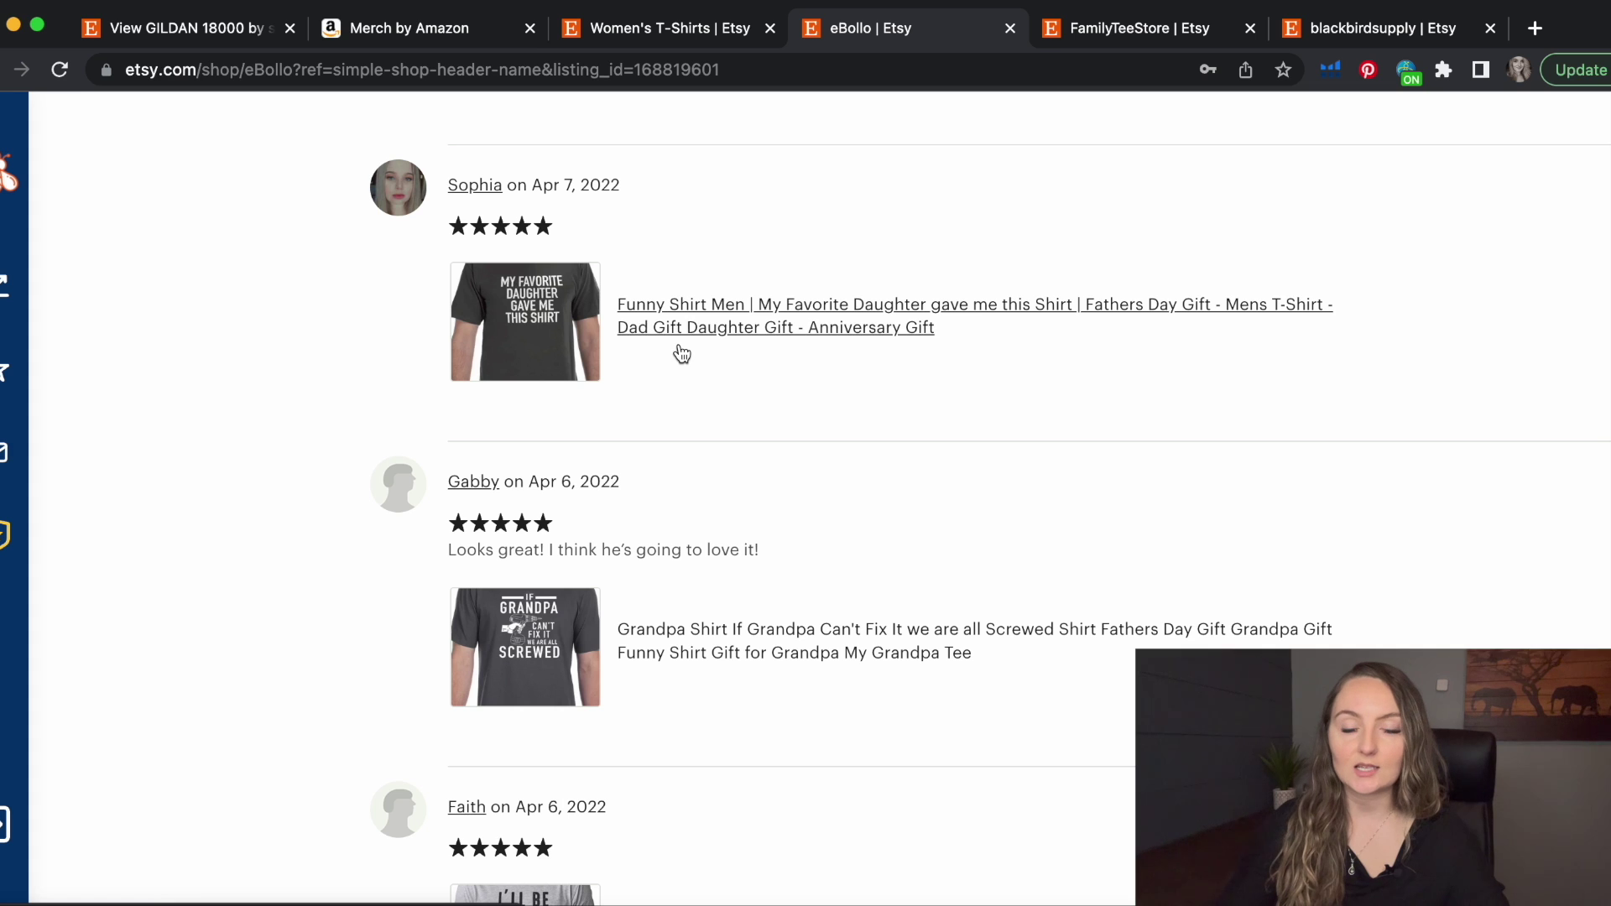
{"action": "left_click", "coordinate": [763, 327]}
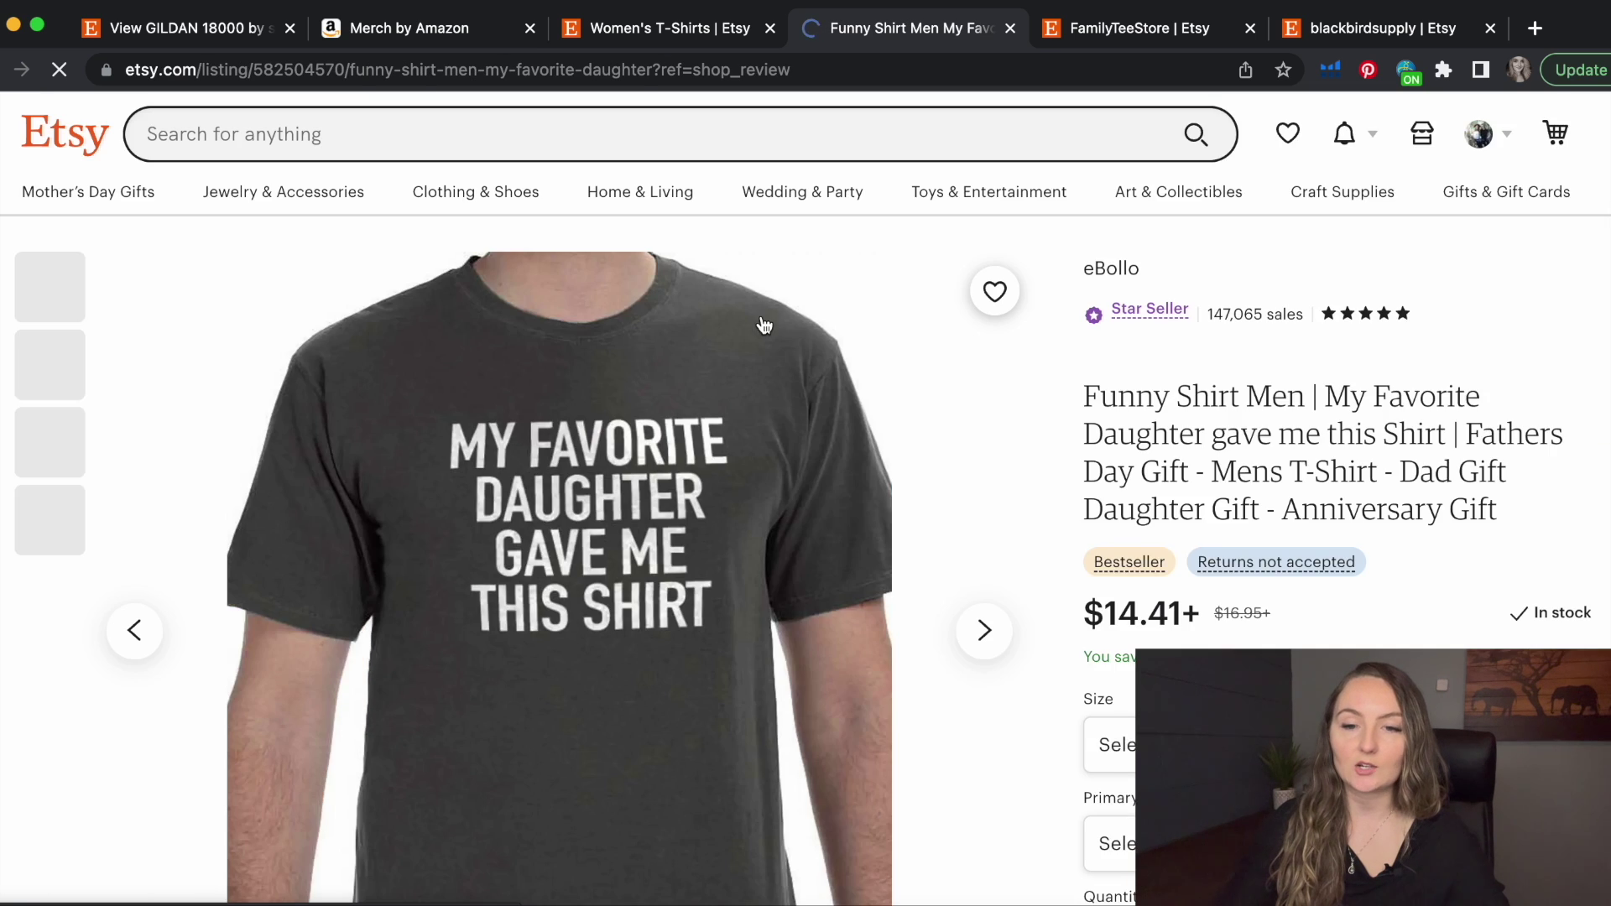
Skim the Favorite Daughter shirt's 1,188 reviews, then browse eBollo's newest-first shop reviews again
{"action": "scroll", "coordinate": [1240, 416], "scroll_direction": "down", "scroll_amount": 3}
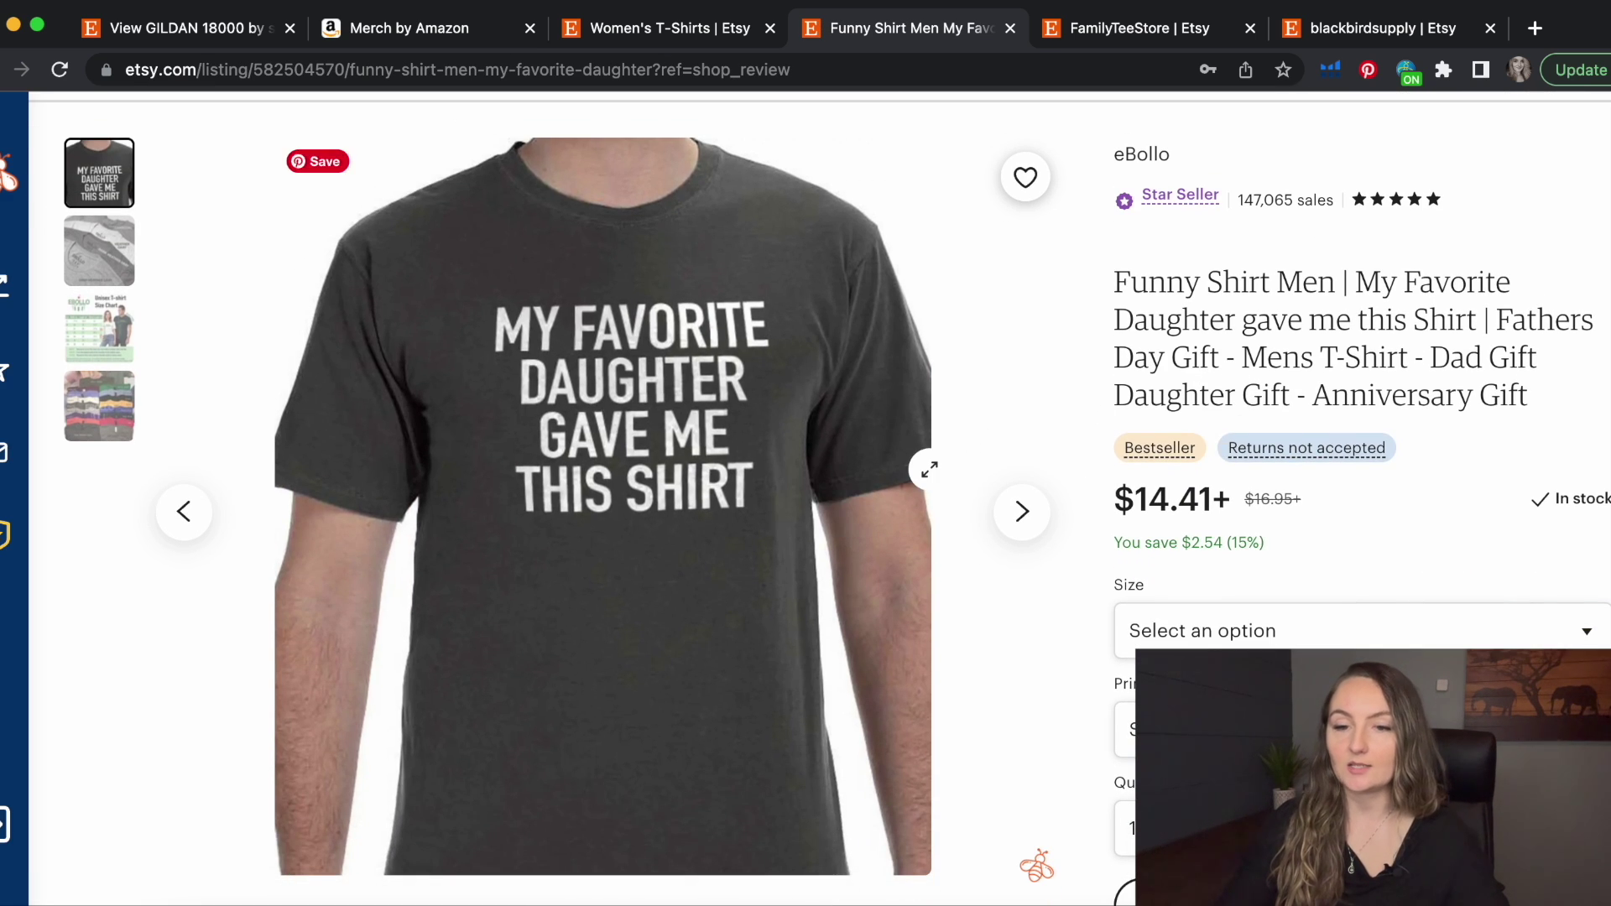
{"action": "scroll", "coordinate": [929, 468], "scroll_direction": "down", "scroll_amount": 5}
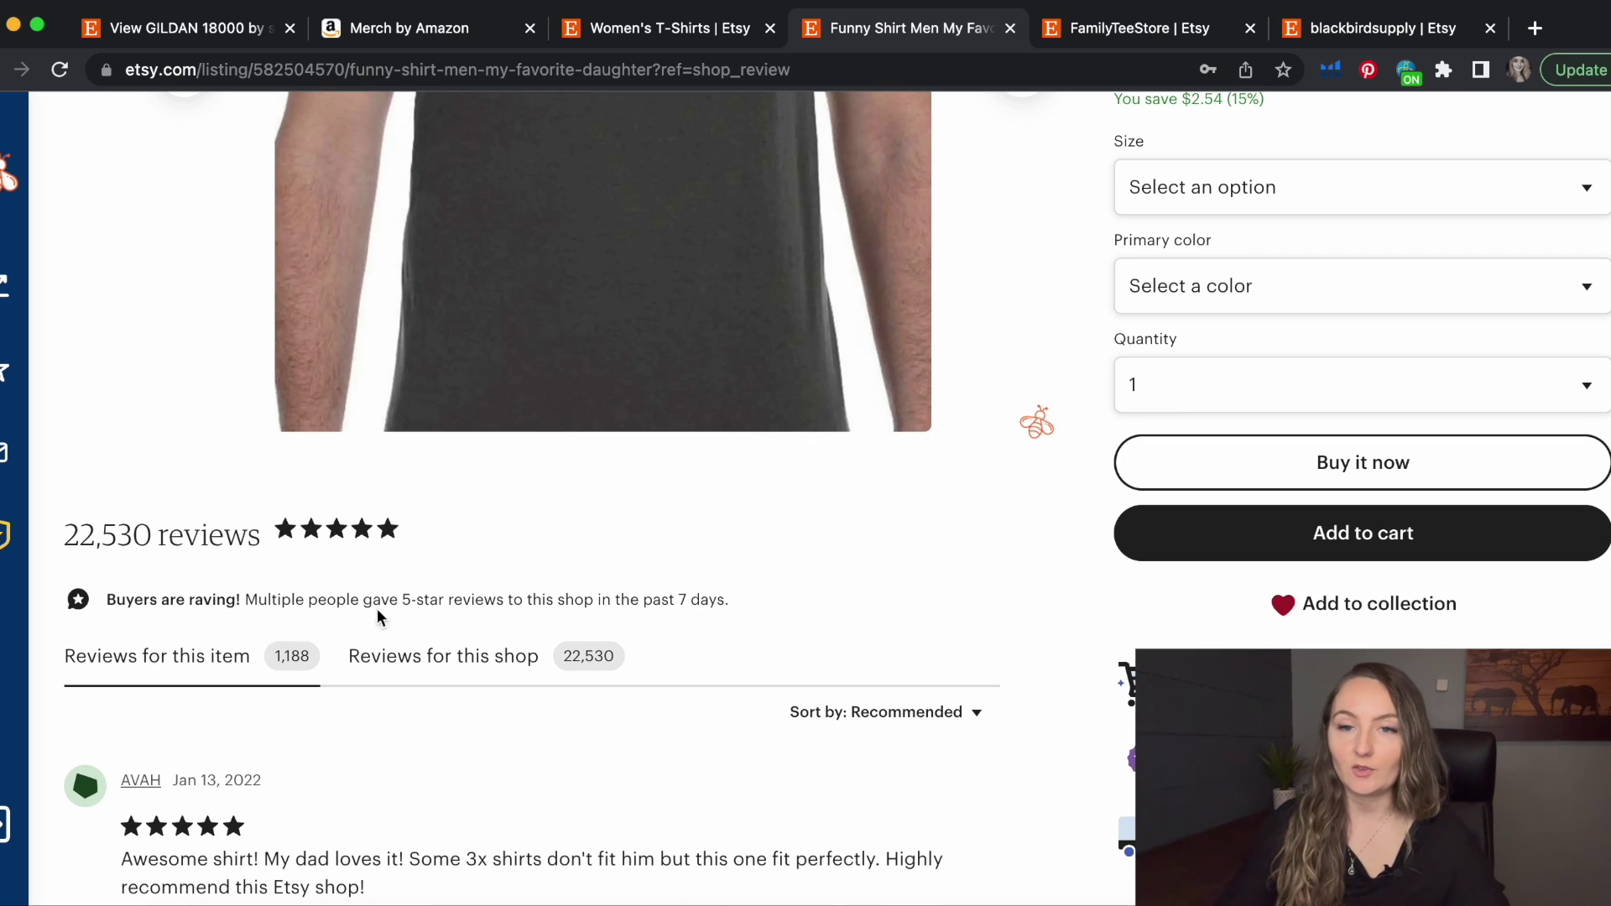
{"action": "key", "text": "super+bracketleft"}
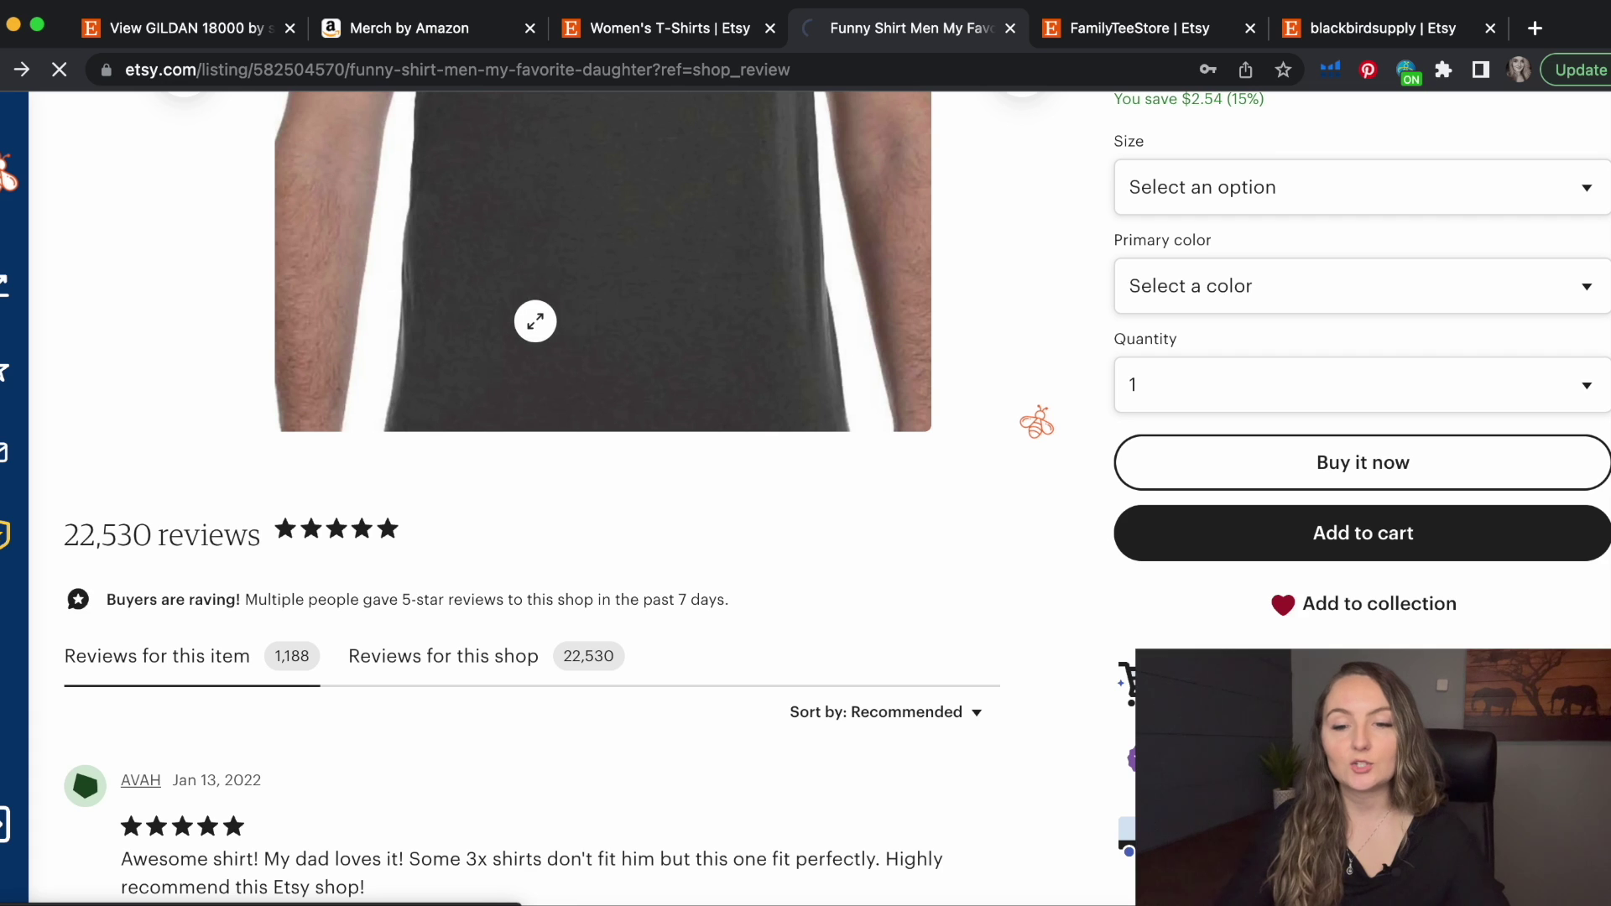
{"action": "scroll", "coordinate": [535, 321], "scroll_direction": "down", "scroll_amount": 10}
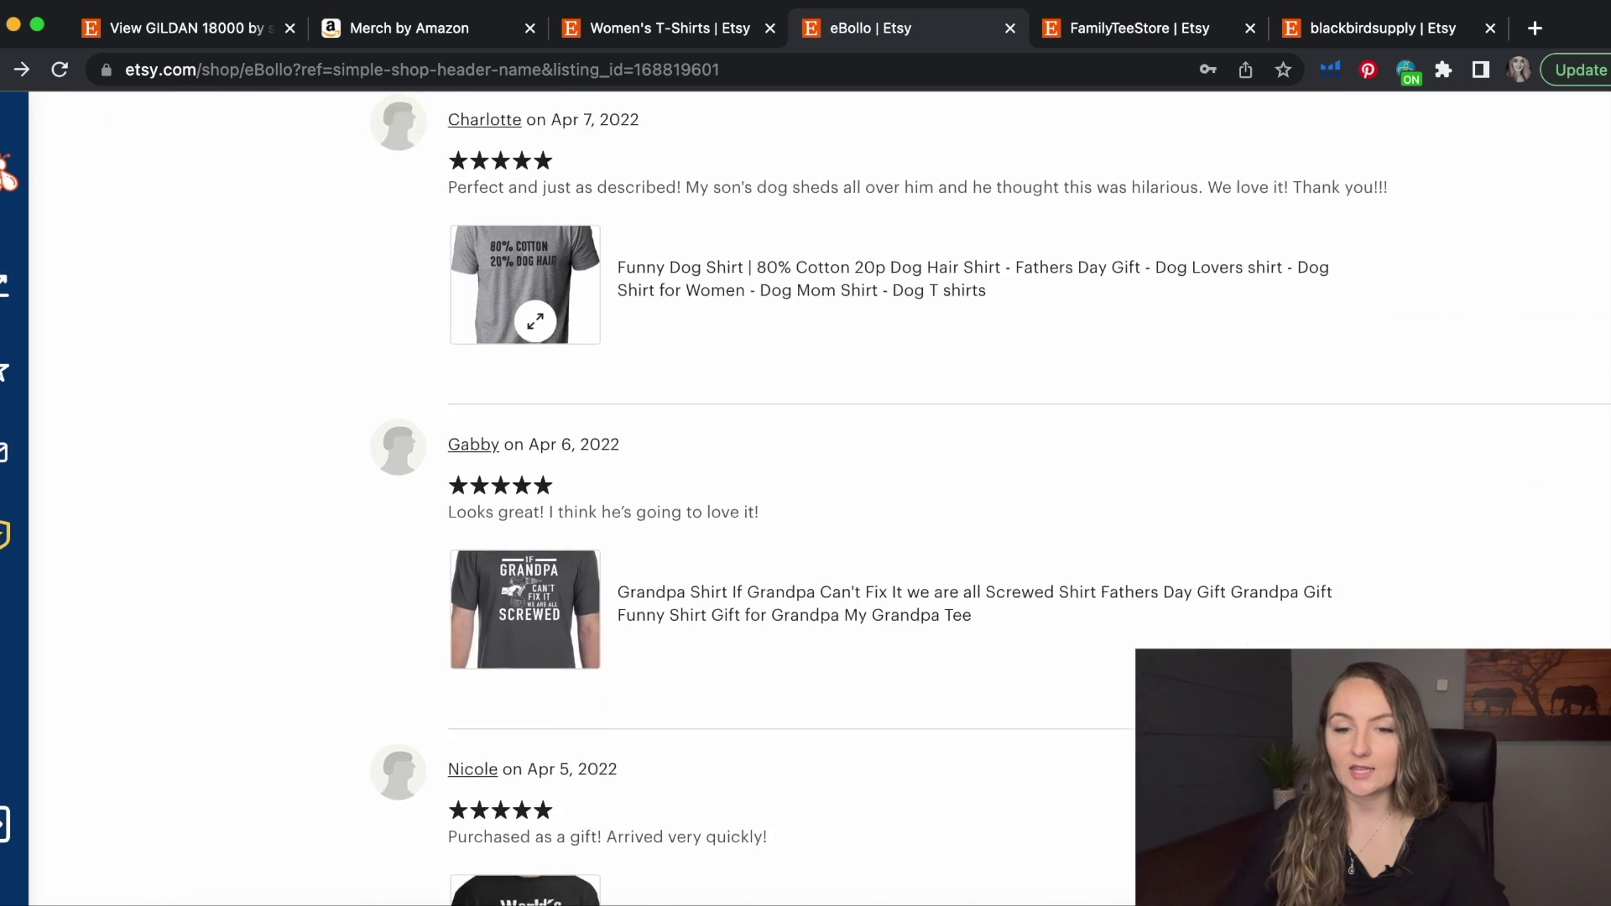
{"action": "scroll", "coordinate": [535, 322], "scroll_direction": "down", "scroll_amount": 13}
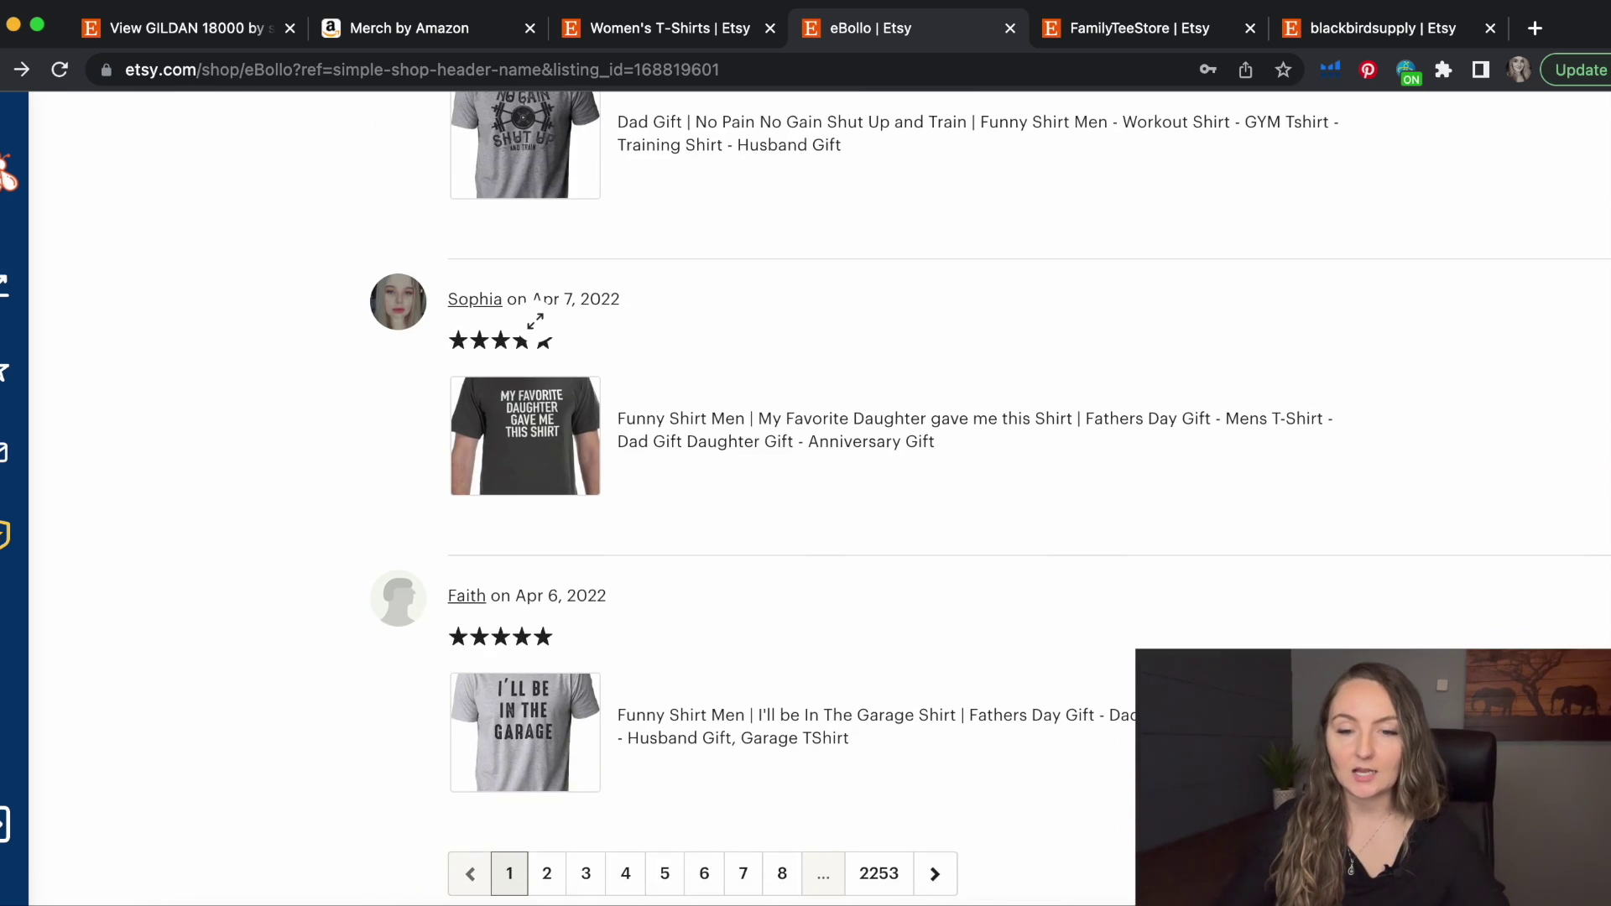